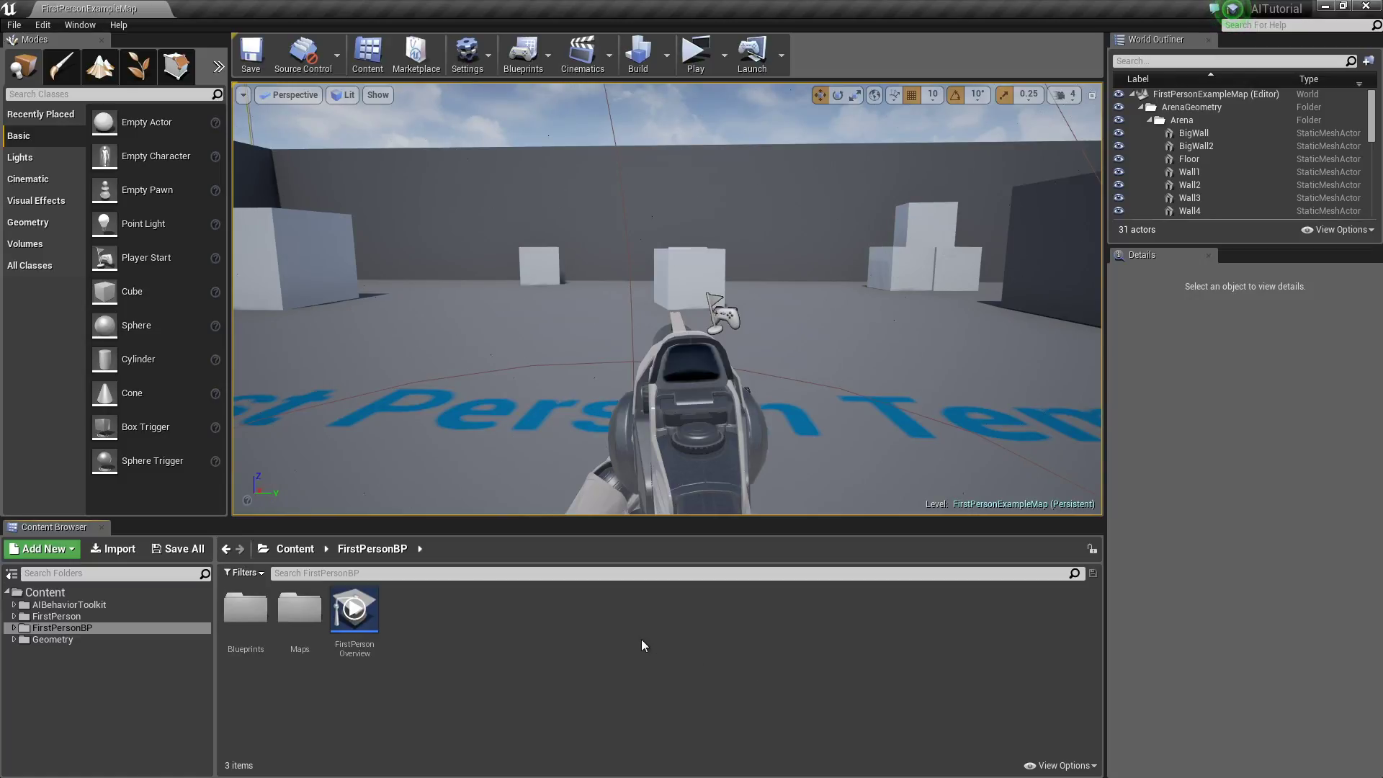
Step: Open AIBehaviorToolkit's Blueprints folder so its 13 items, including BP_NPC_Base, are listed
left_click(60, 604)
left_click(294, 641)
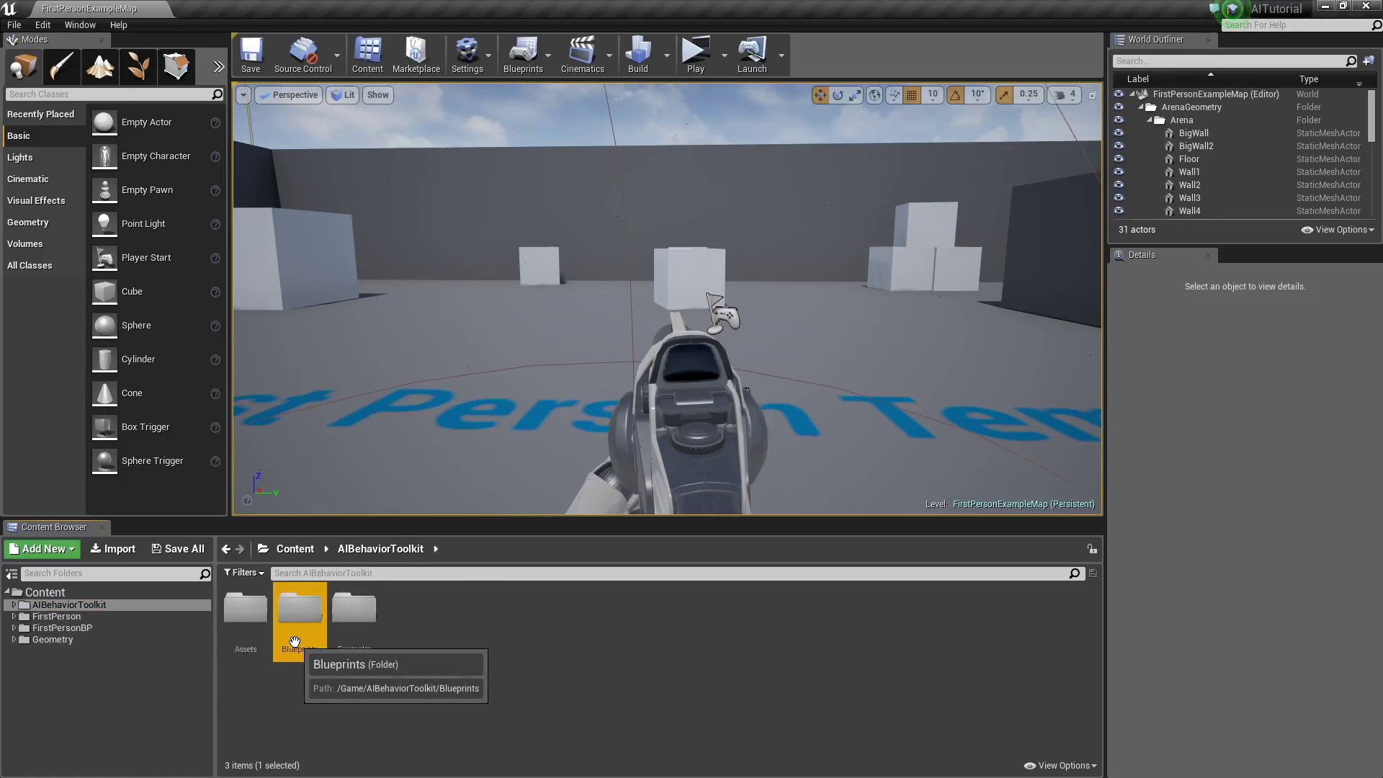
double_click(294, 641)
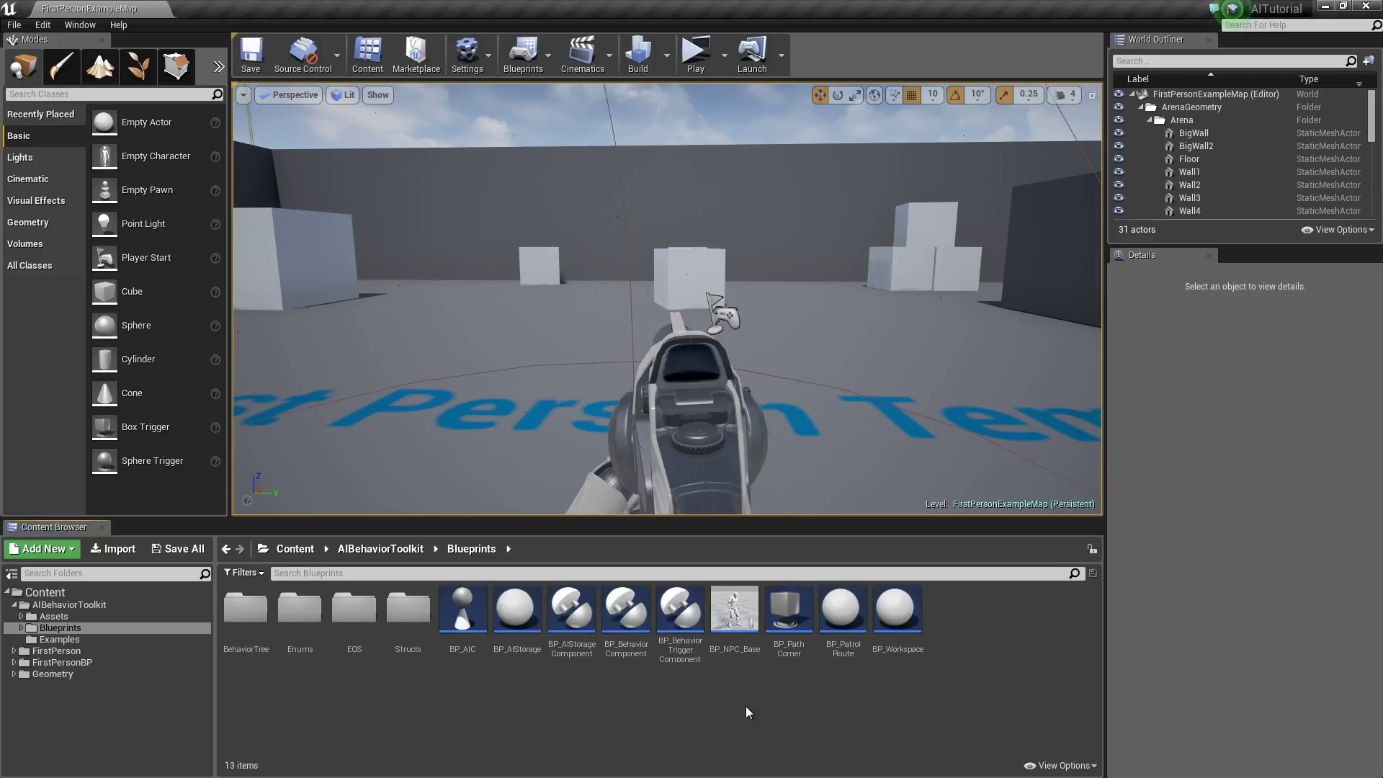
left_click(739, 611)
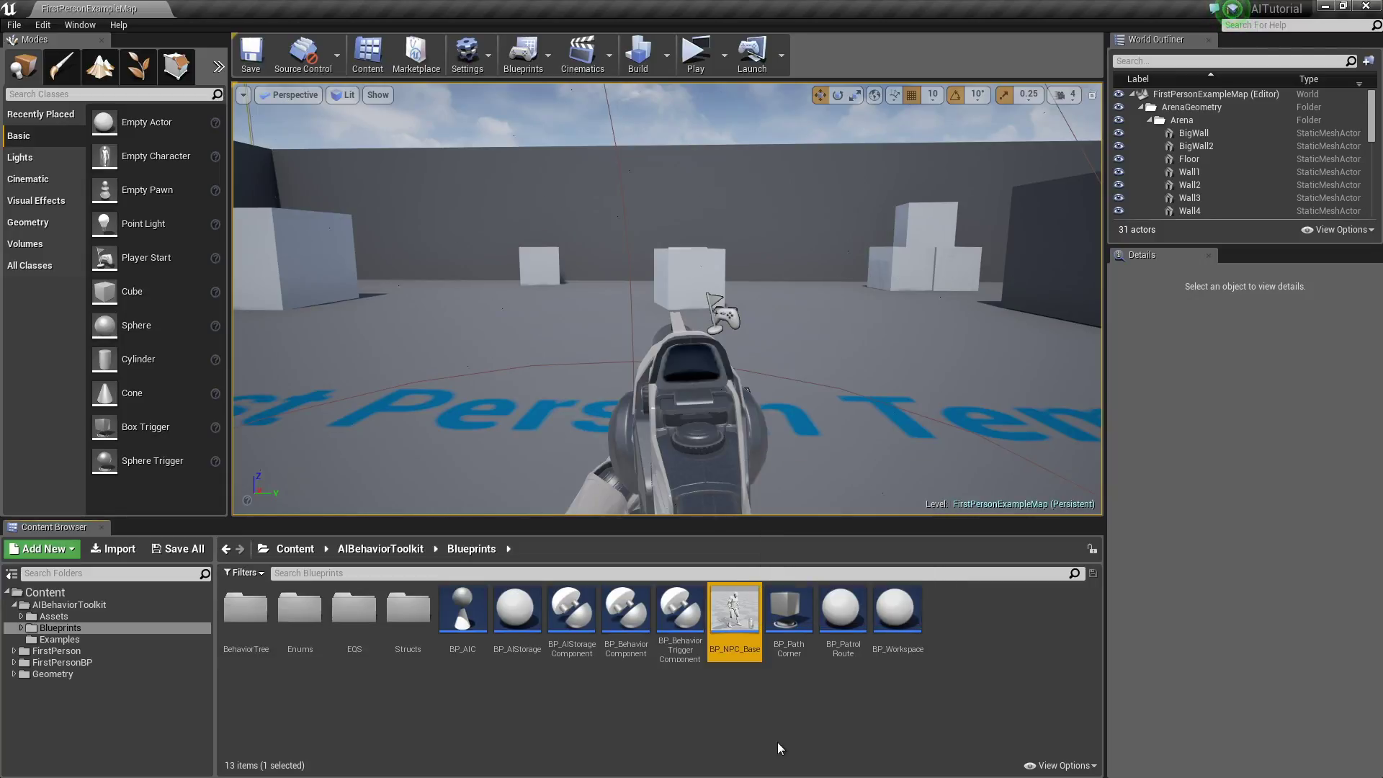
left_click(754, 693)
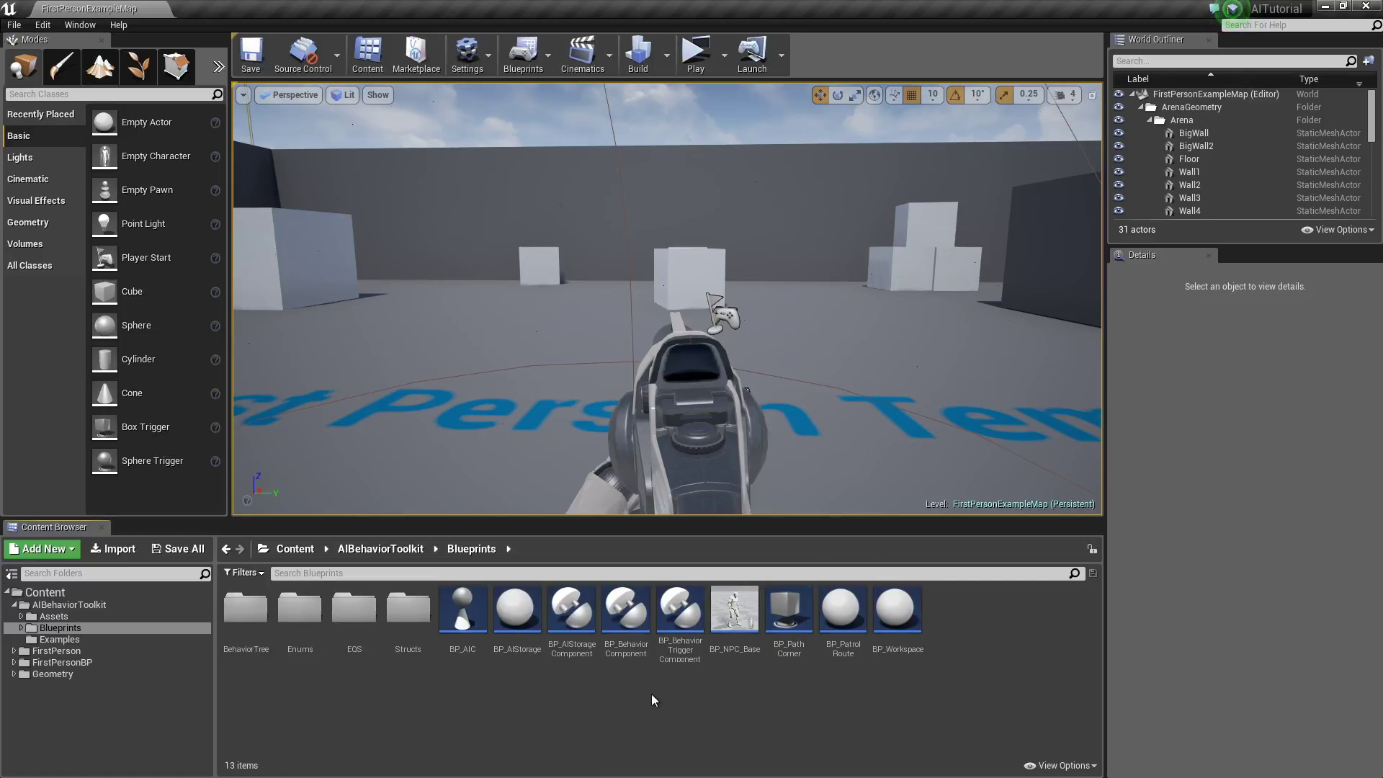
mouse_move(629, 610)
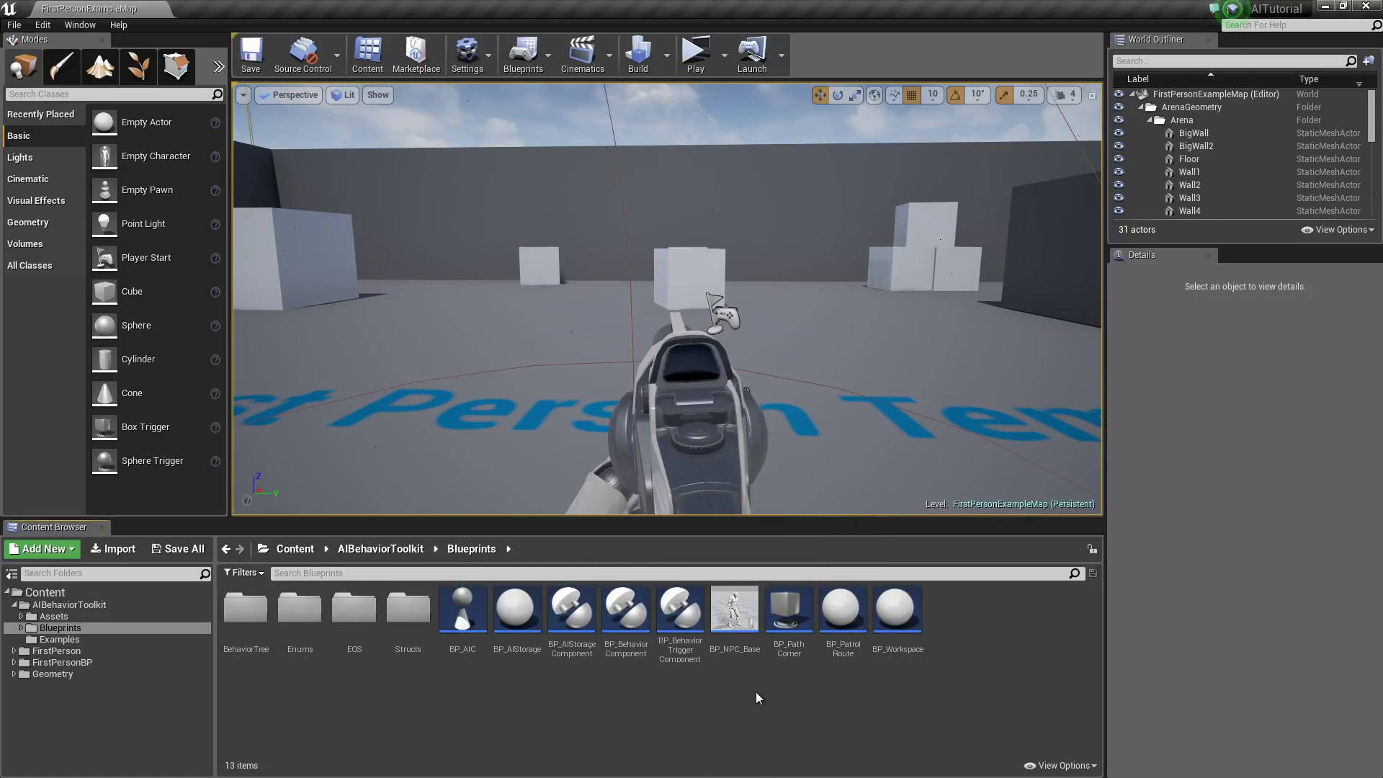
Step: Create a child Blueprint class from BP_NPC_Base and name it BP_NPC_Sample
right_click(745, 618)
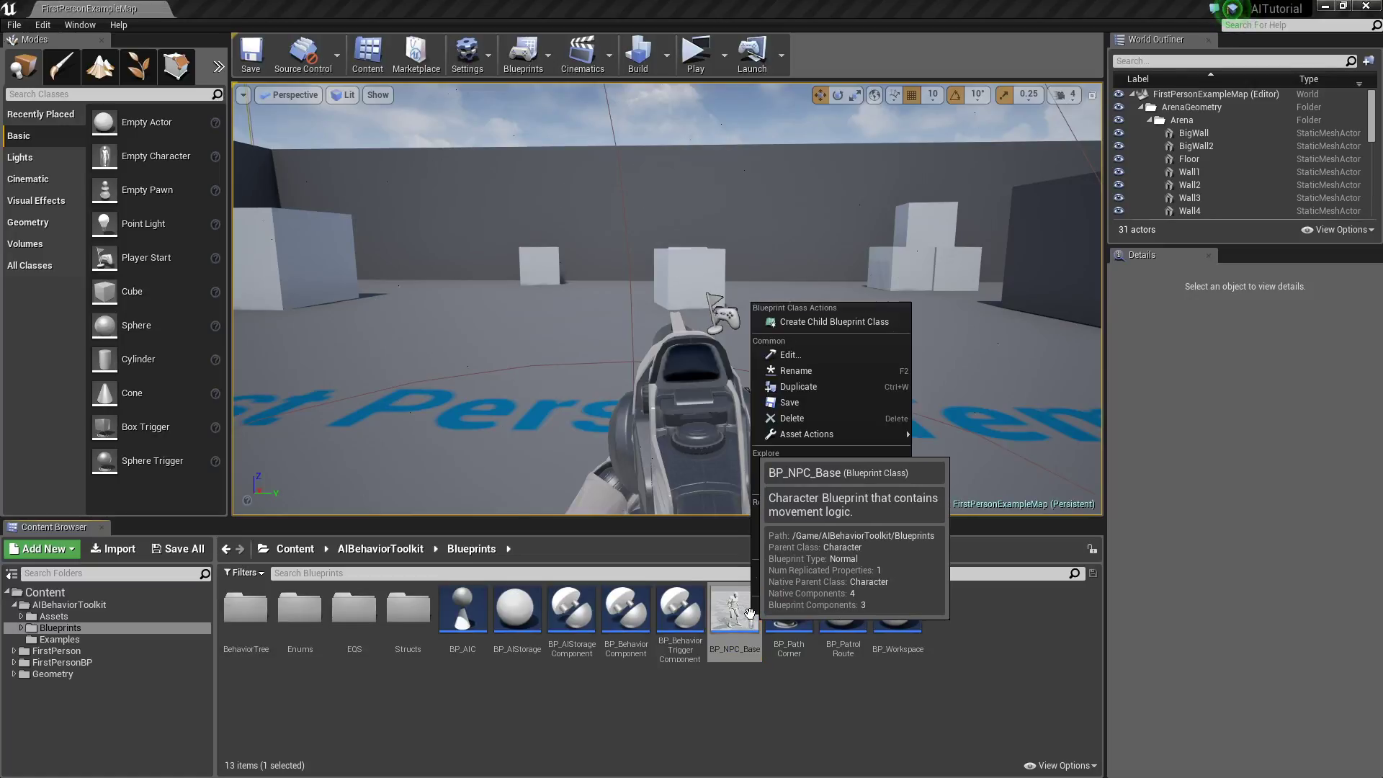
left_click(854, 321)
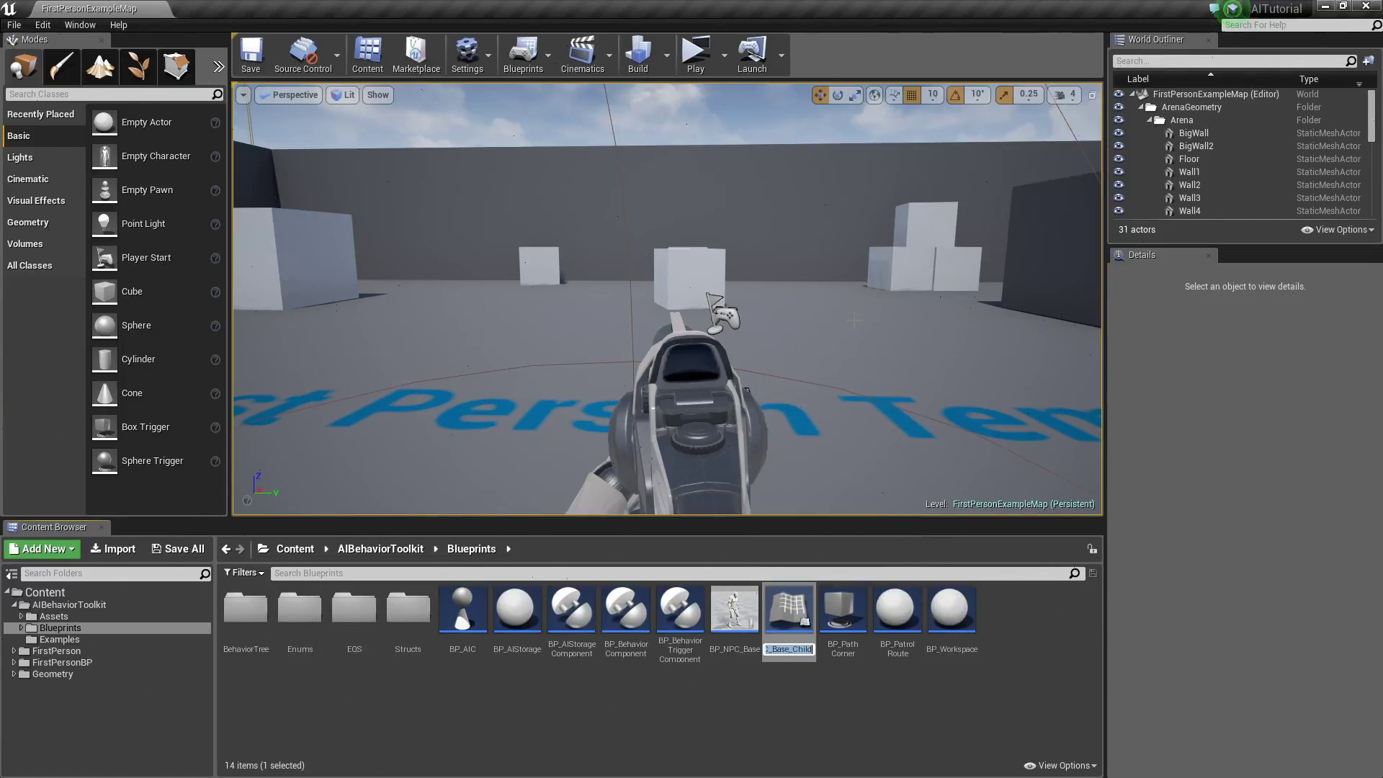
type("NPC_")
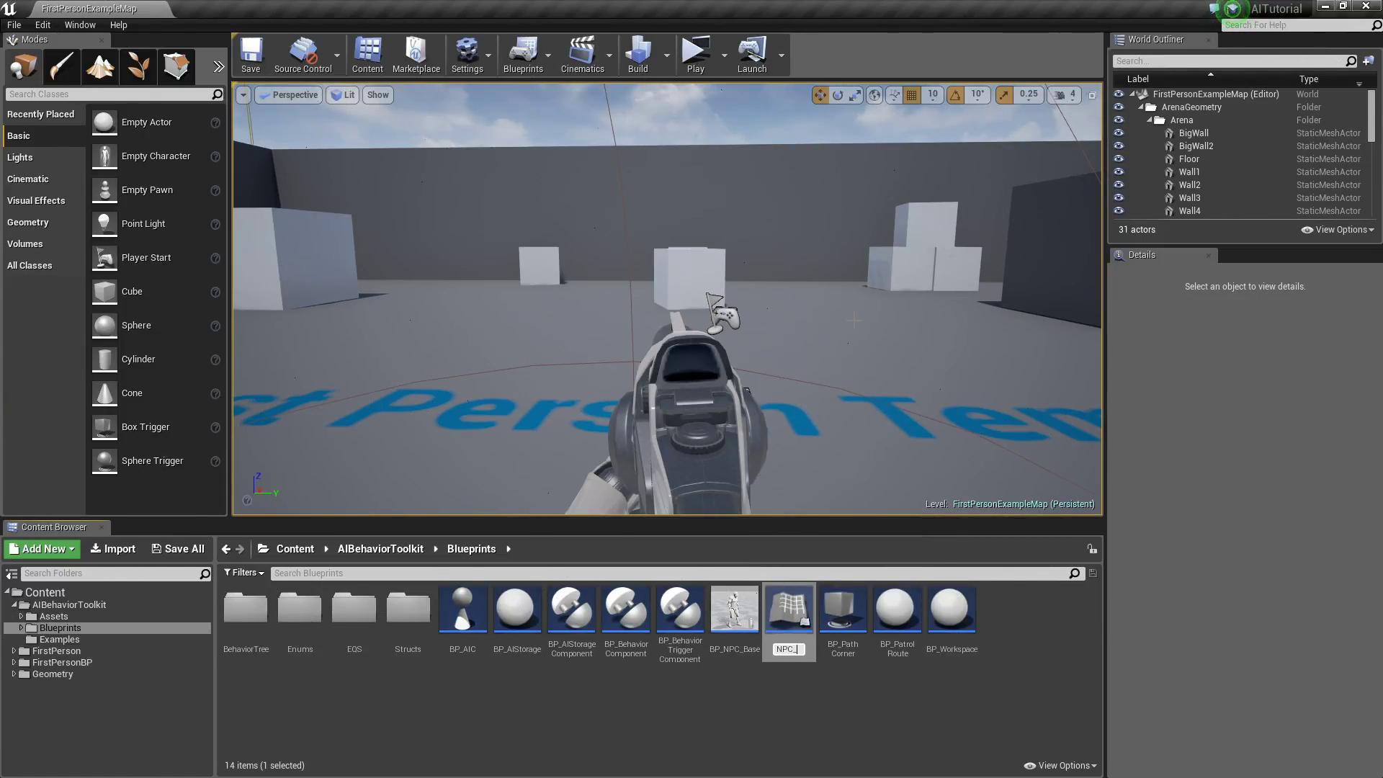
type("Sample")
key("Home")
type("BP_")
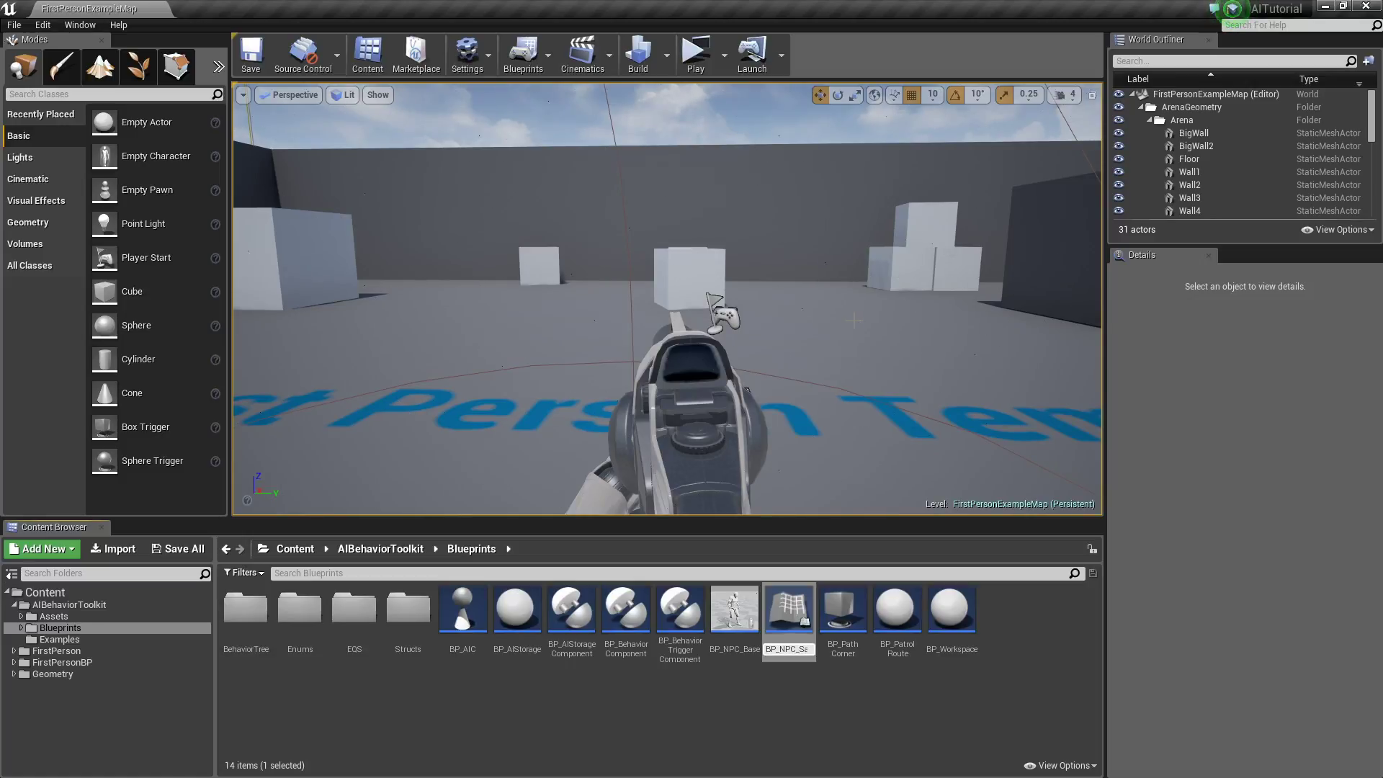
key("Return")
Step: Open BP_NPC_Sample in the Blueprint editor and select its inherited BehaviorComponent
double_click(802, 642)
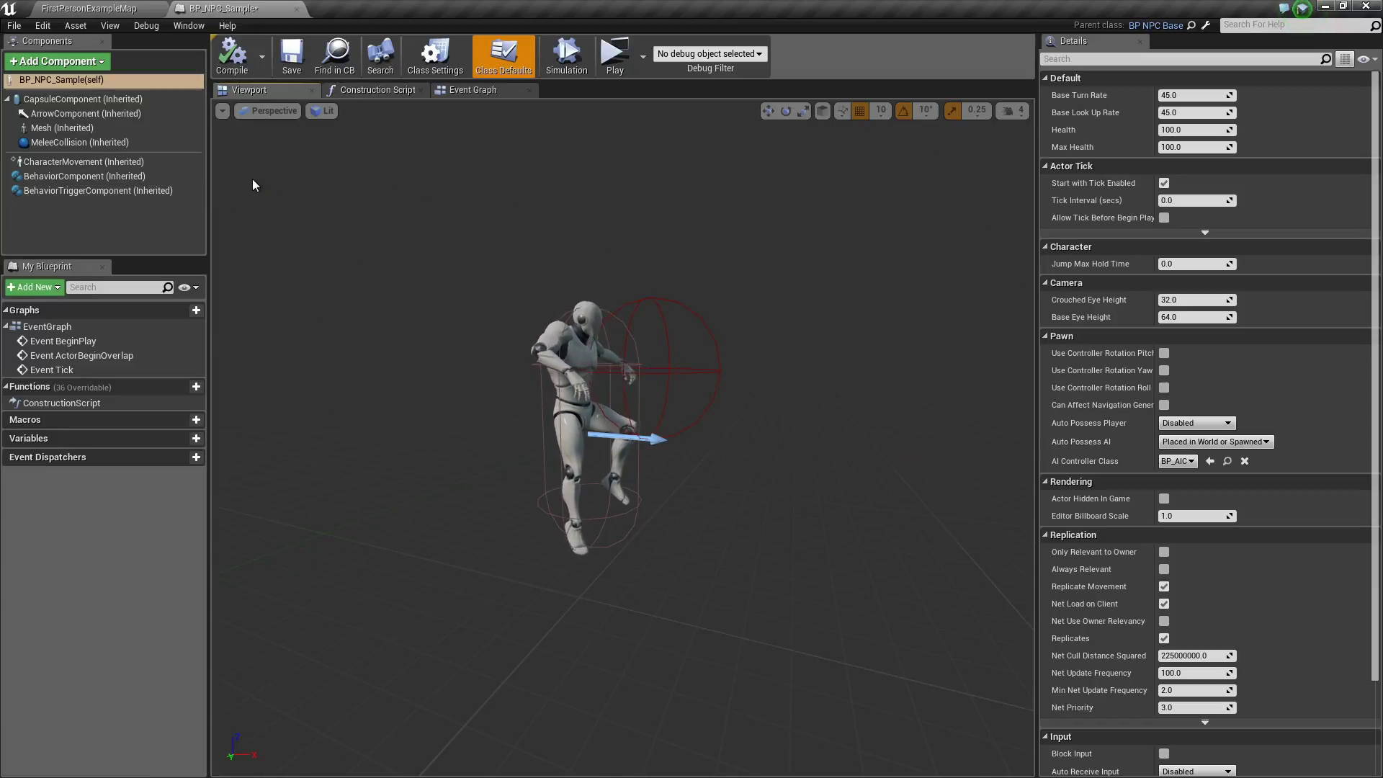
left_click(151, 176)
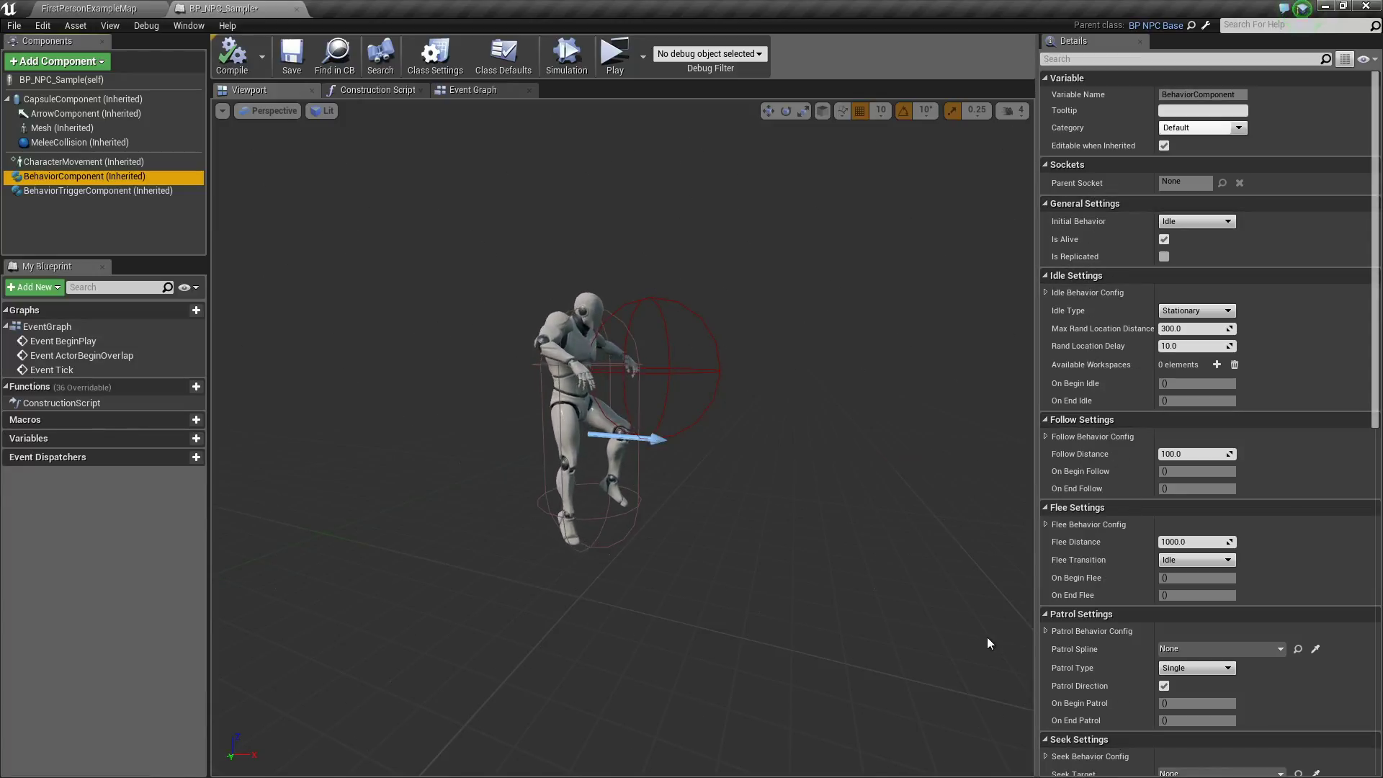
Step: Add an OnBeginIdle (BehaviorComponent) event node to the Event Graph from the Details Events list
left_click(492, 92)
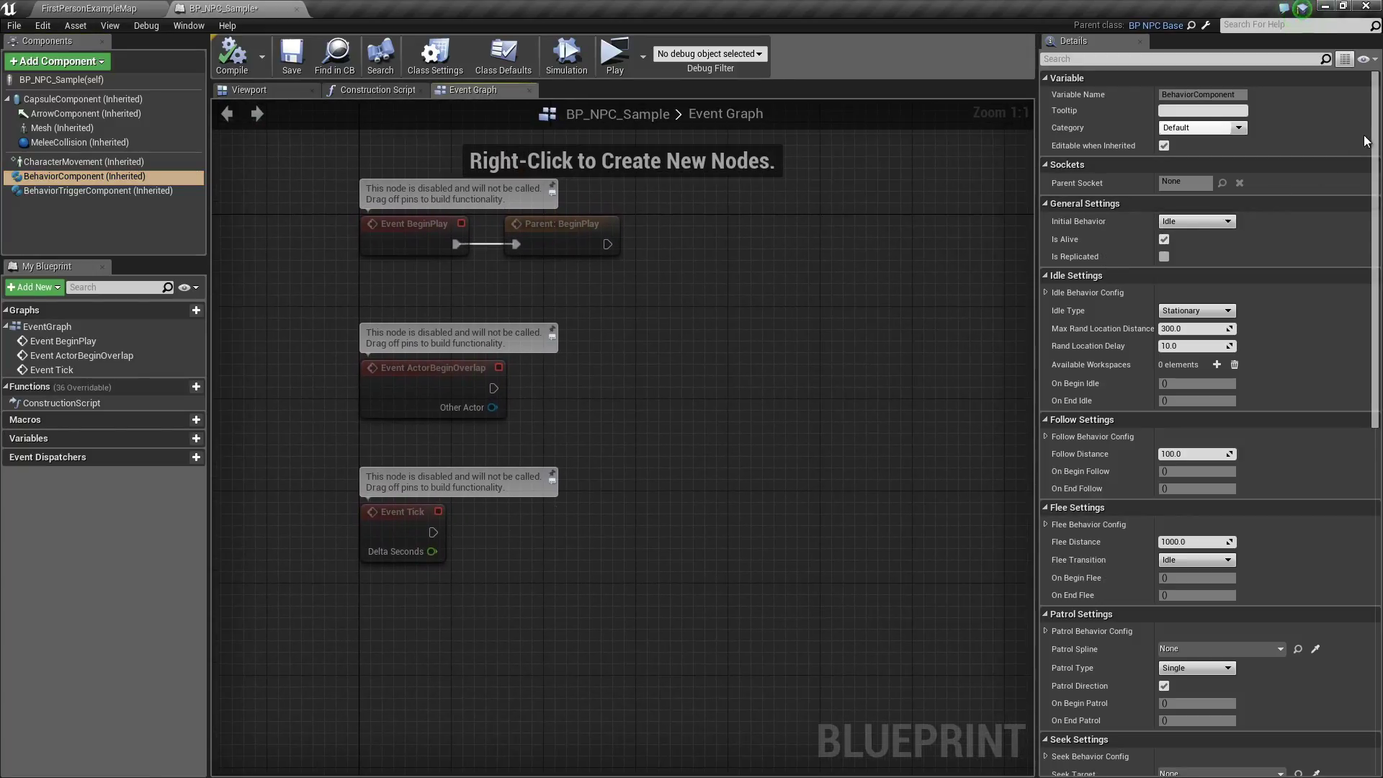
left_click_drag(1375, 137, 1374, 483)
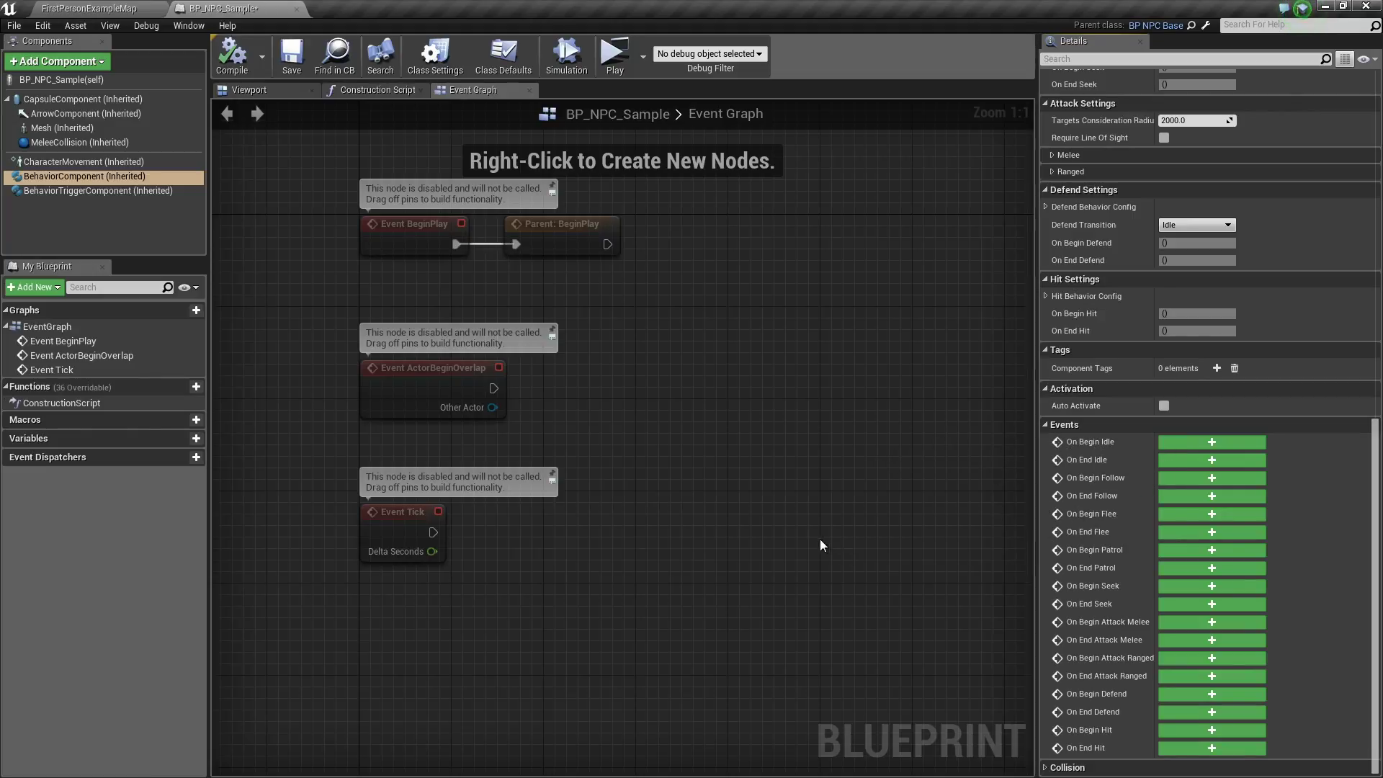
right_click_drag(798, 537, 907, 487)
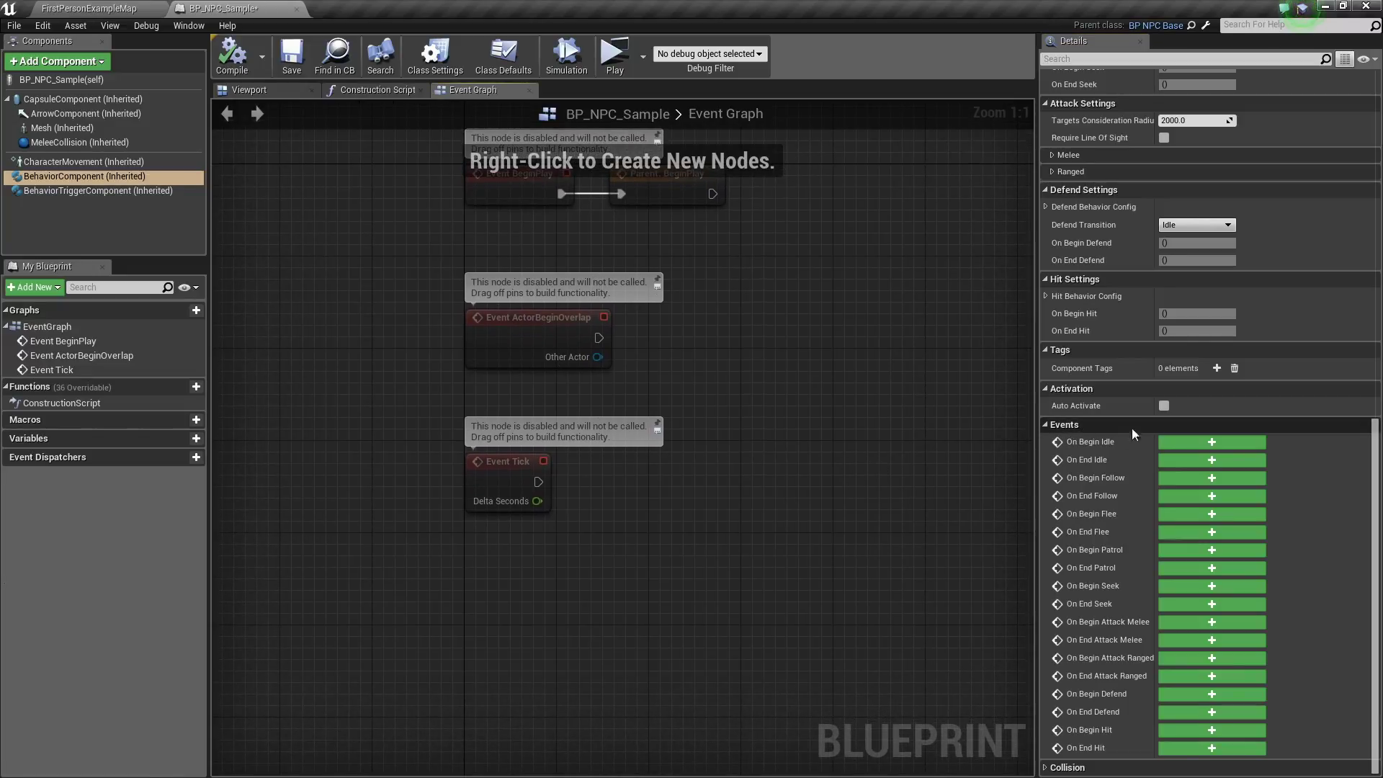
left_click(1210, 441)
left_click(798, 381)
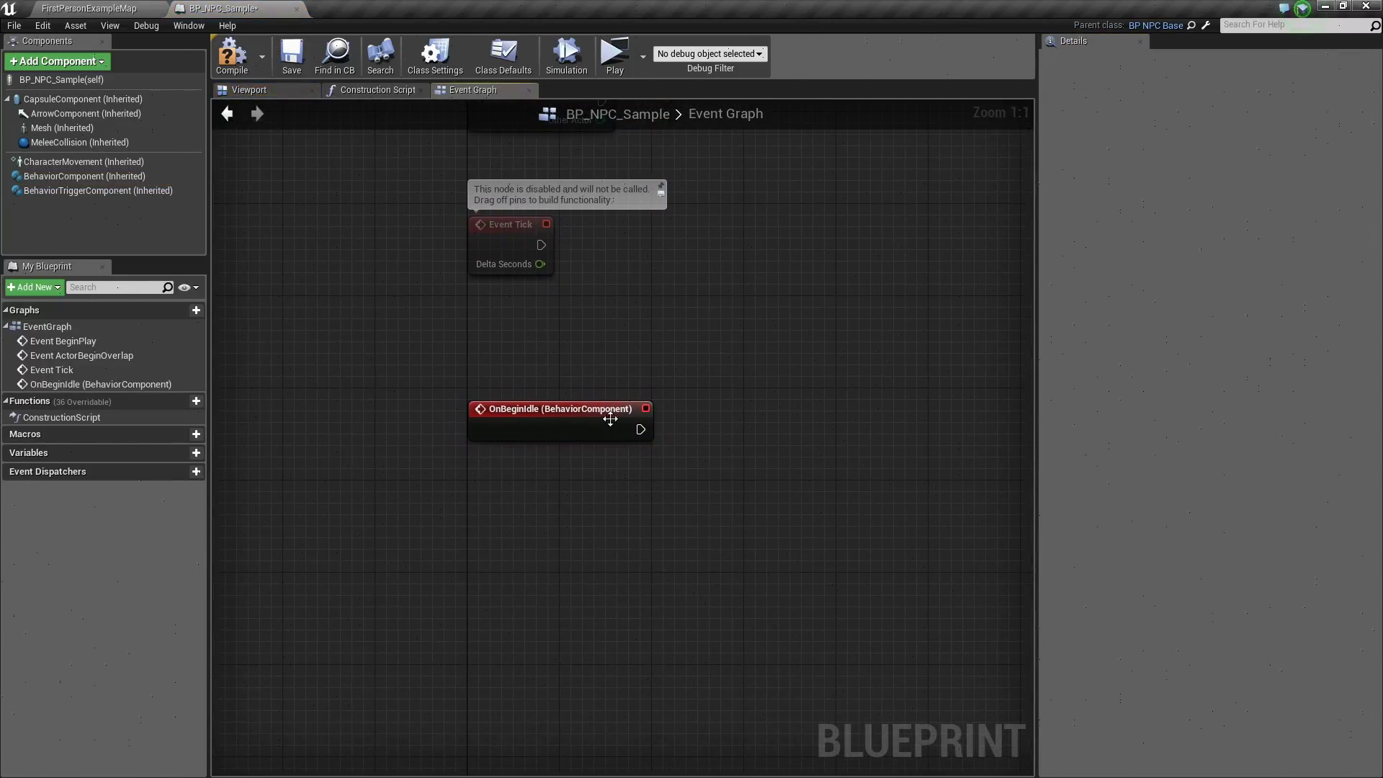
left_click(554, 425)
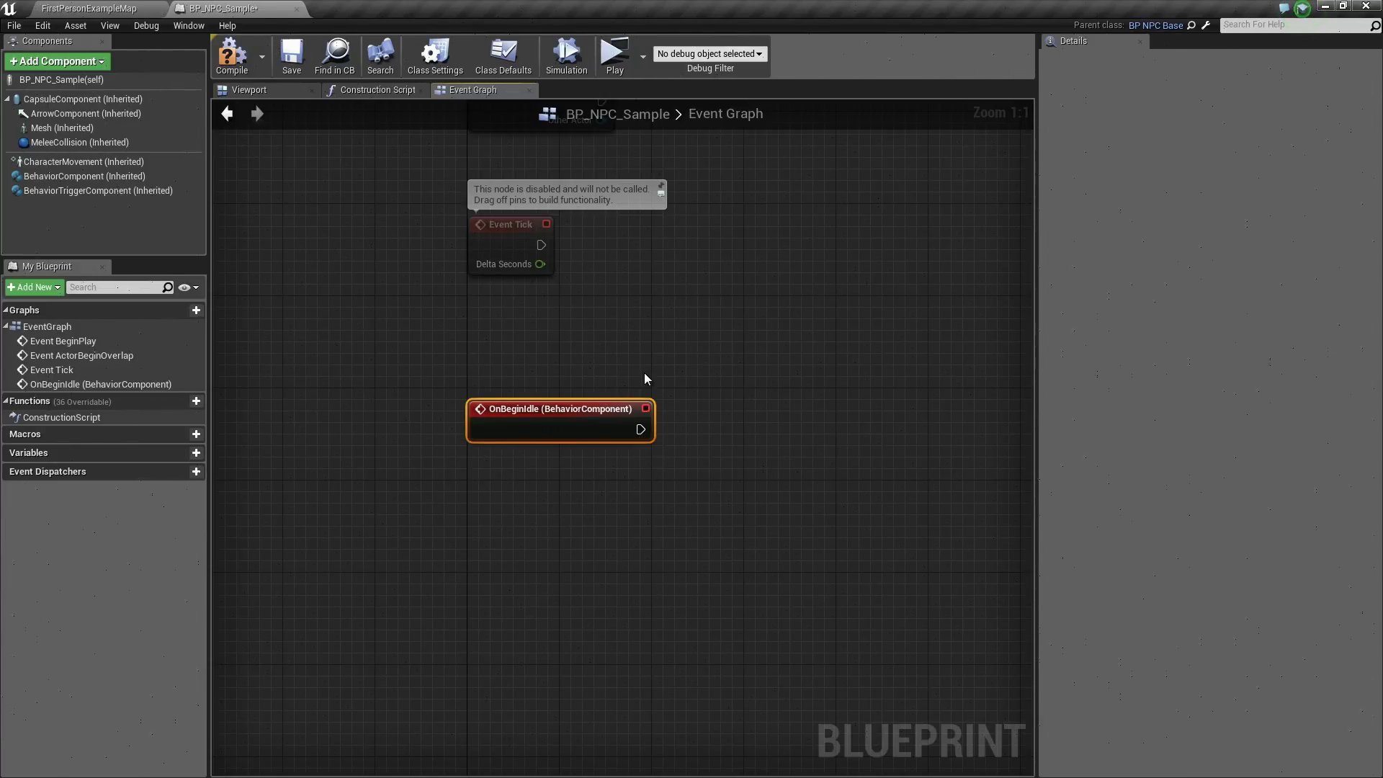
left_click(679, 389)
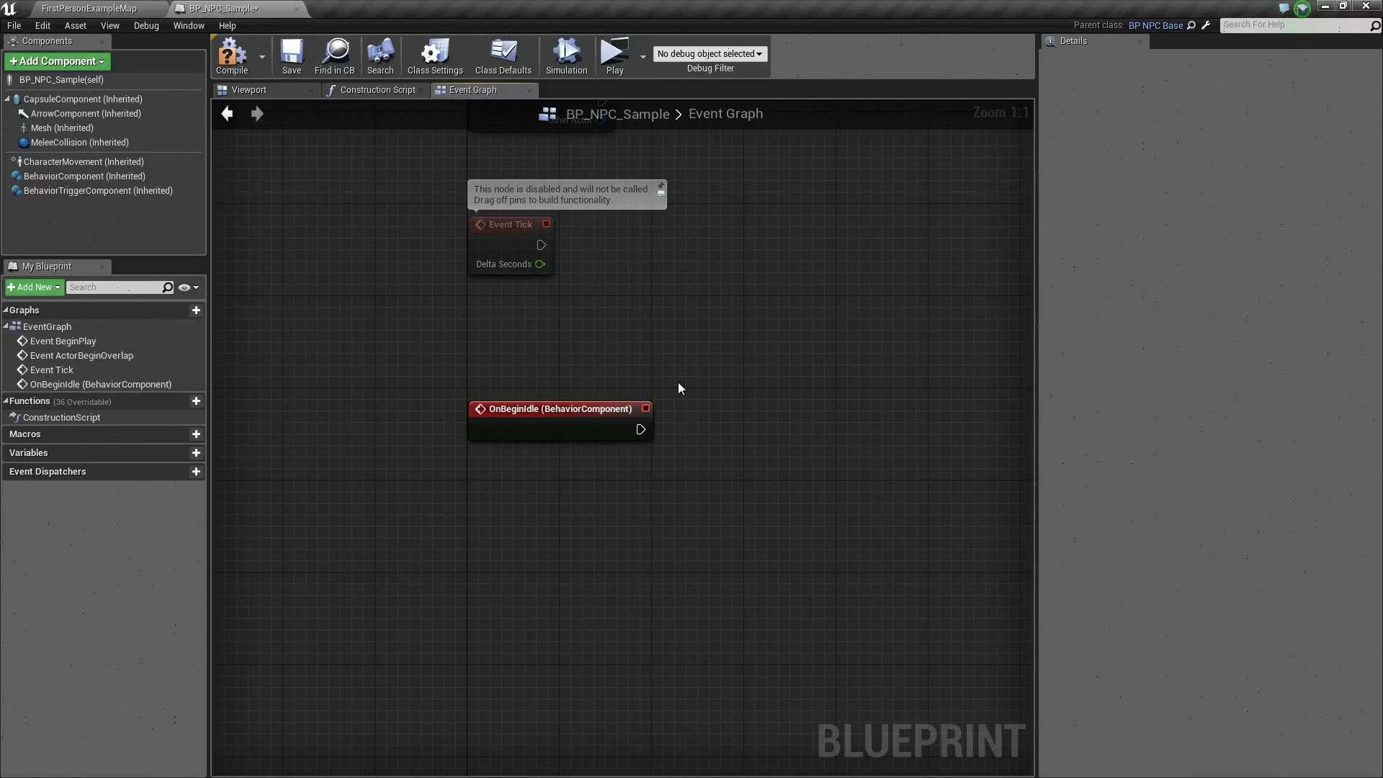
Step: Add an On Melee Attack override event and frame it beside the OnBeginIdle node
mouse_move(125, 405)
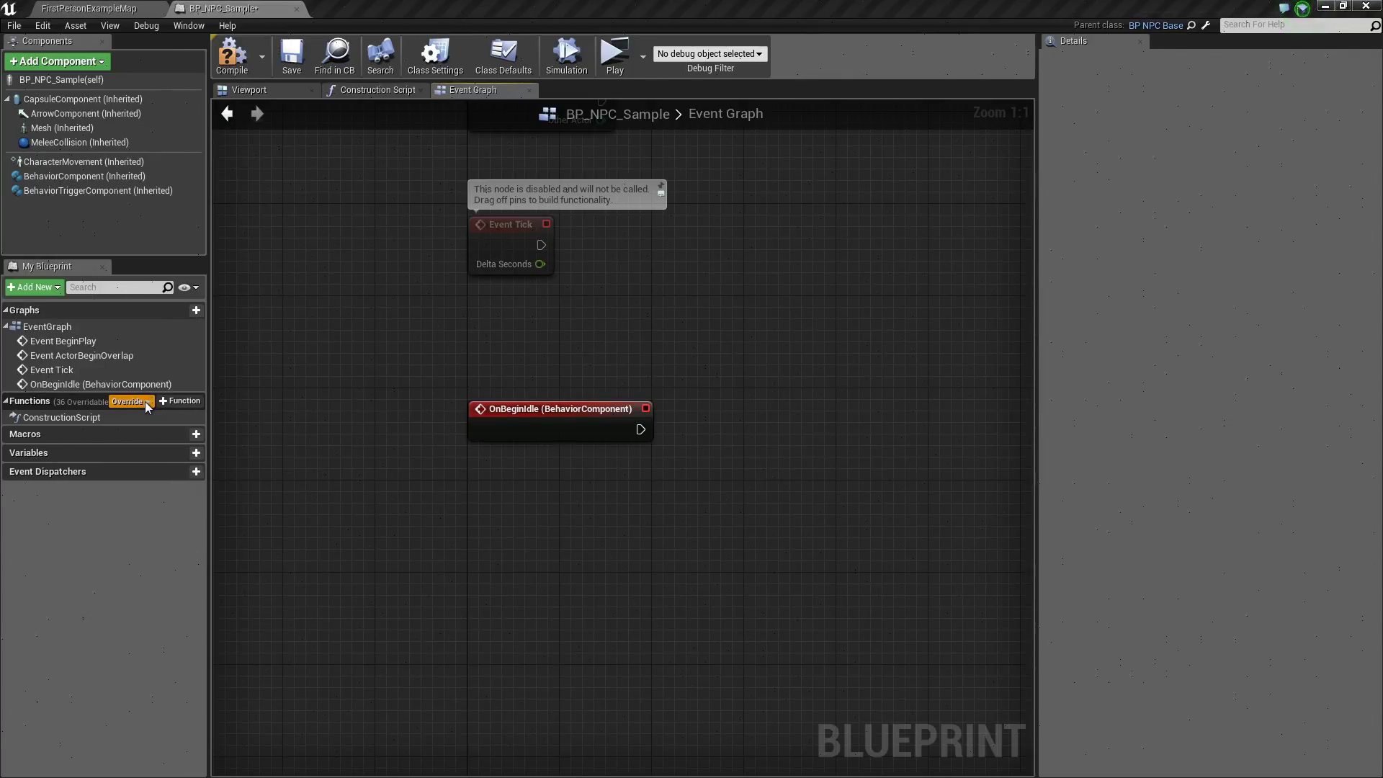
left_click(144, 400)
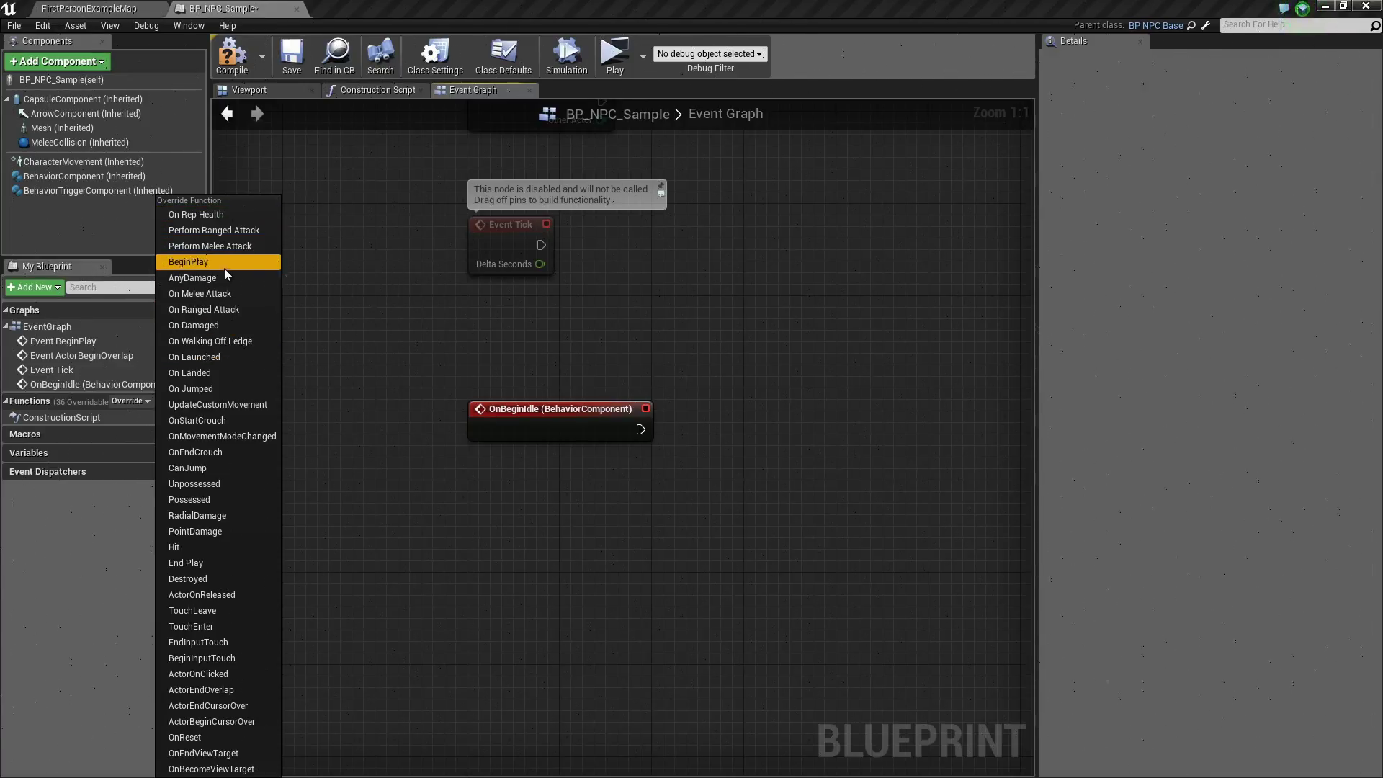
left_click(233, 293)
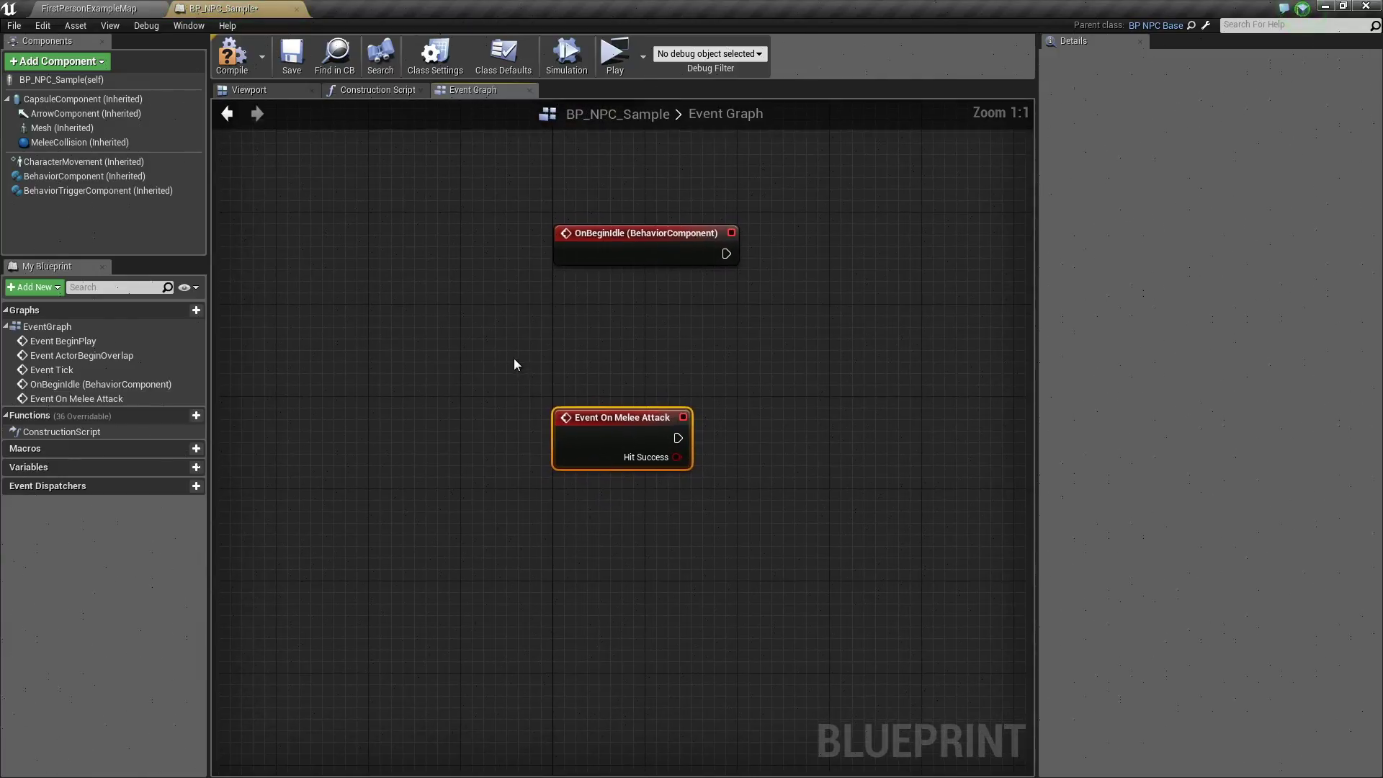
right_click_drag(576, 358, 425, 342)
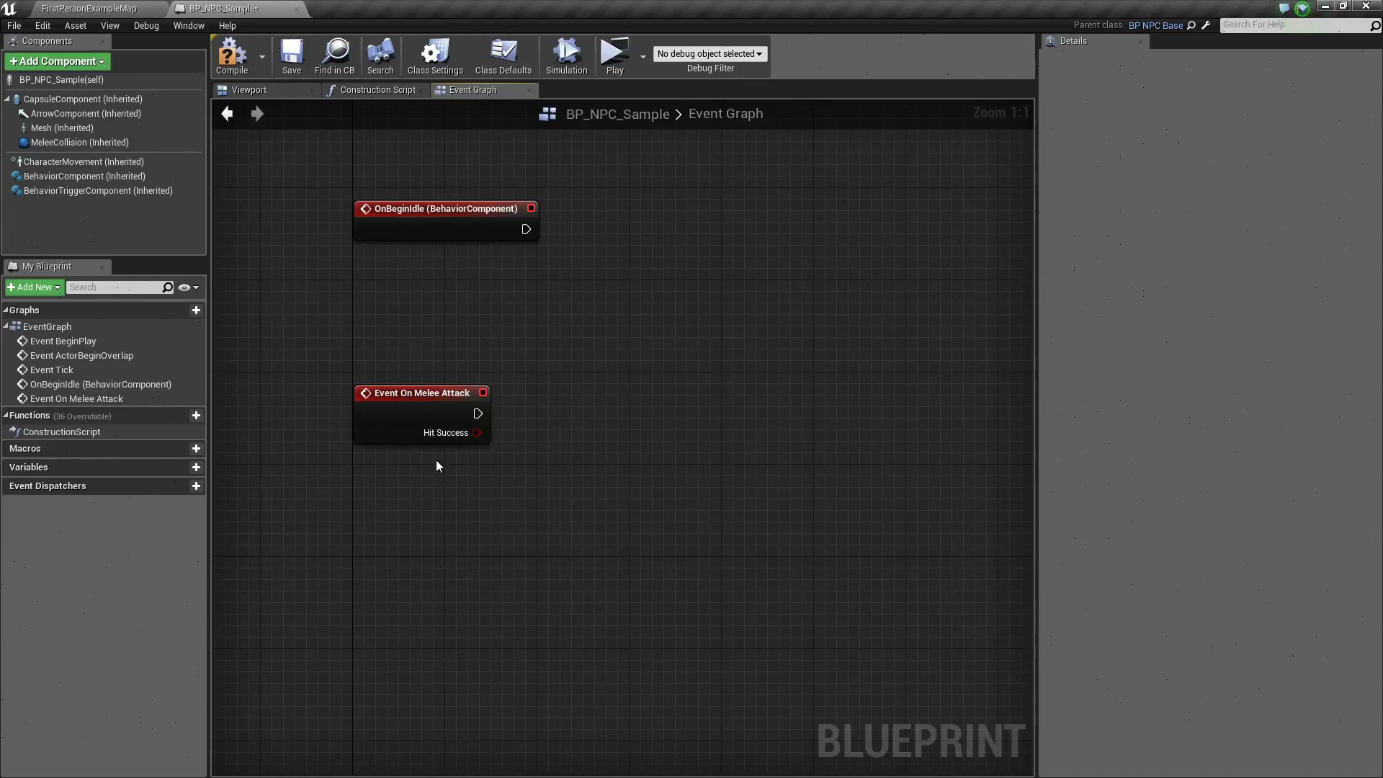
right_click_drag(486, 333, 447, 381)
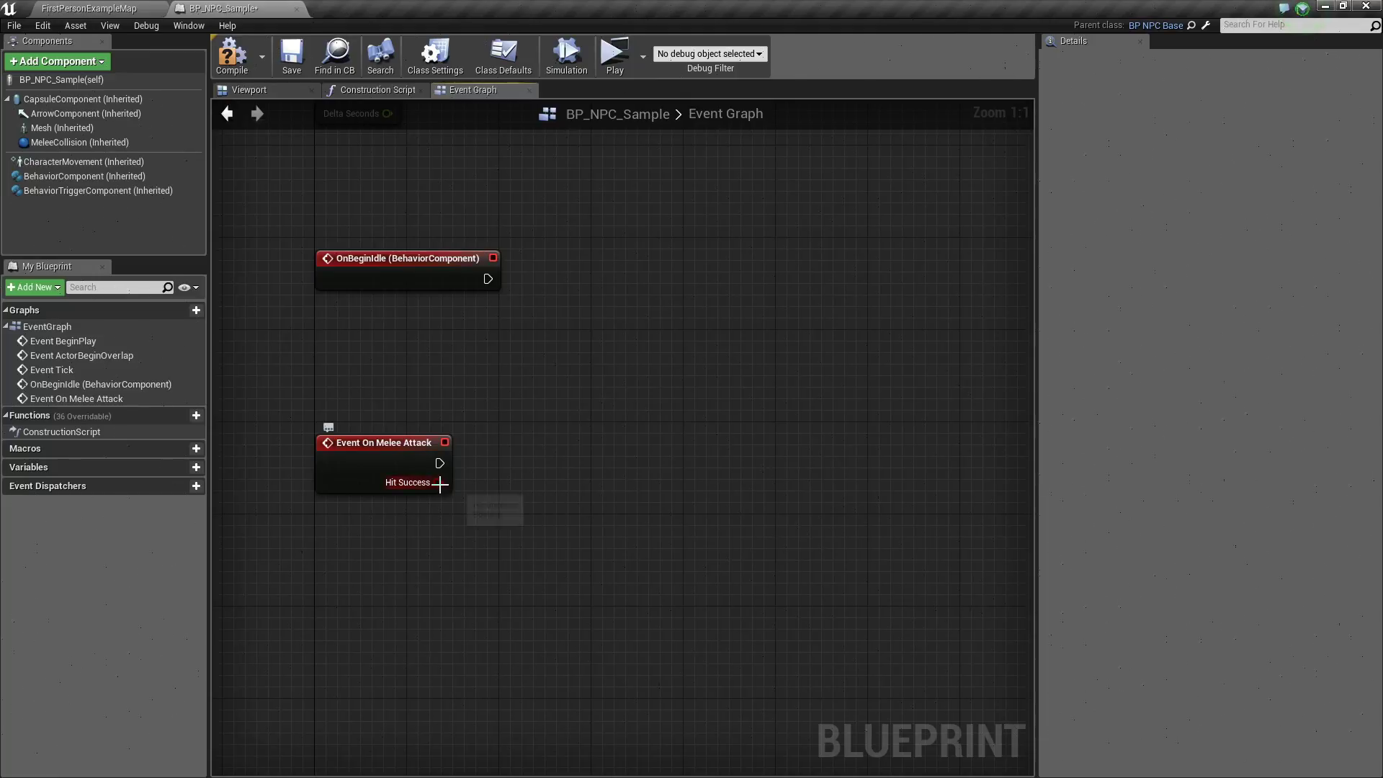
left_click_drag(439, 482, 473, 558)
Step: Cancel the pending wire, dismiss the override list unchanged, and show the character Viewport
left_click(438, 352)
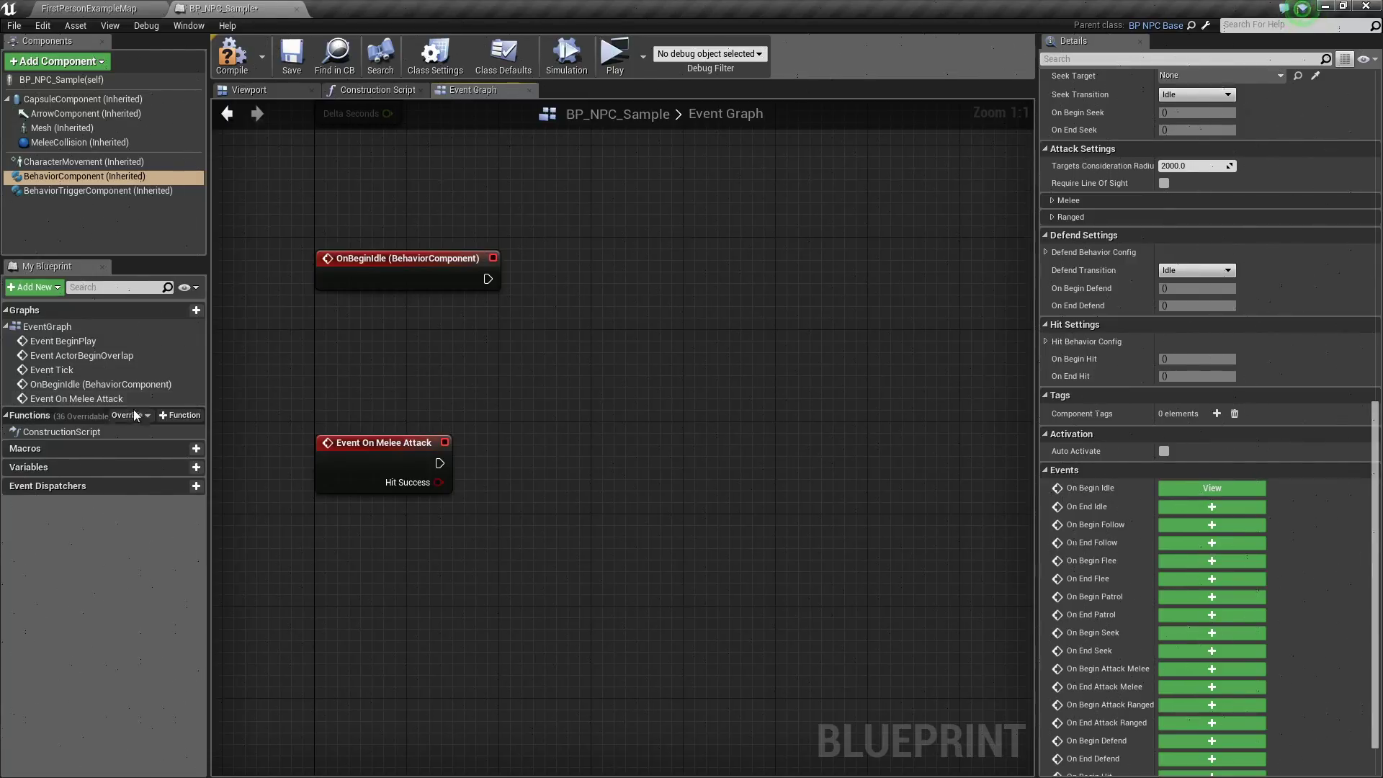
left_click(130, 416)
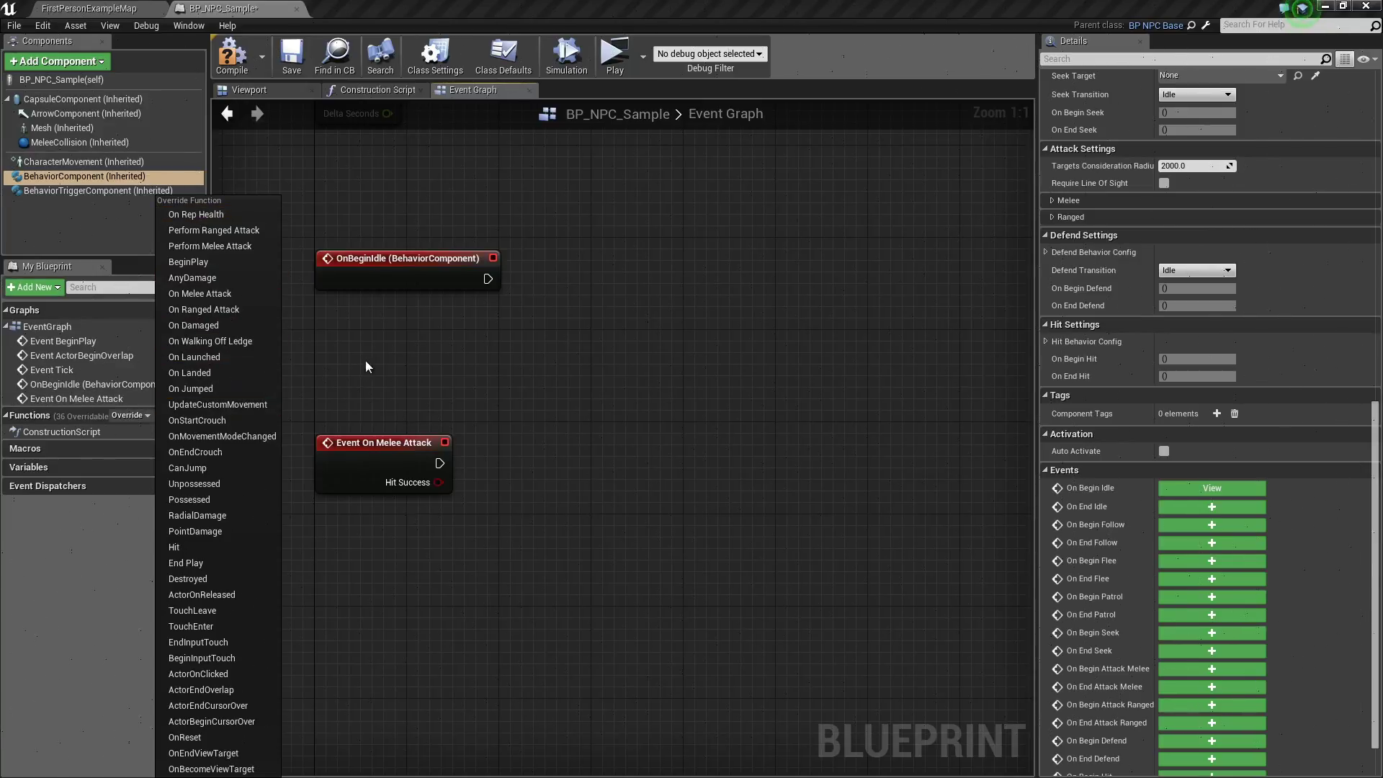
left_click(409, 360)
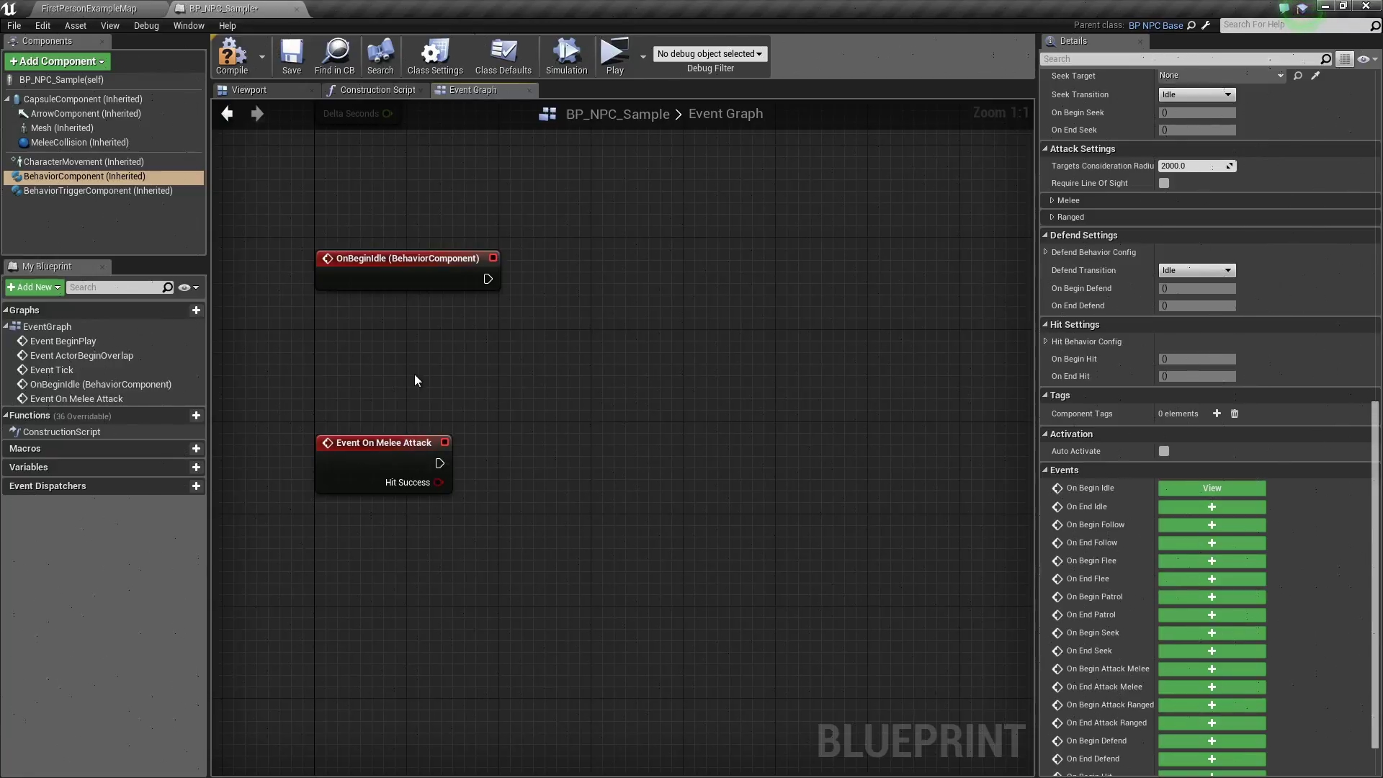
left_click(134, 417)
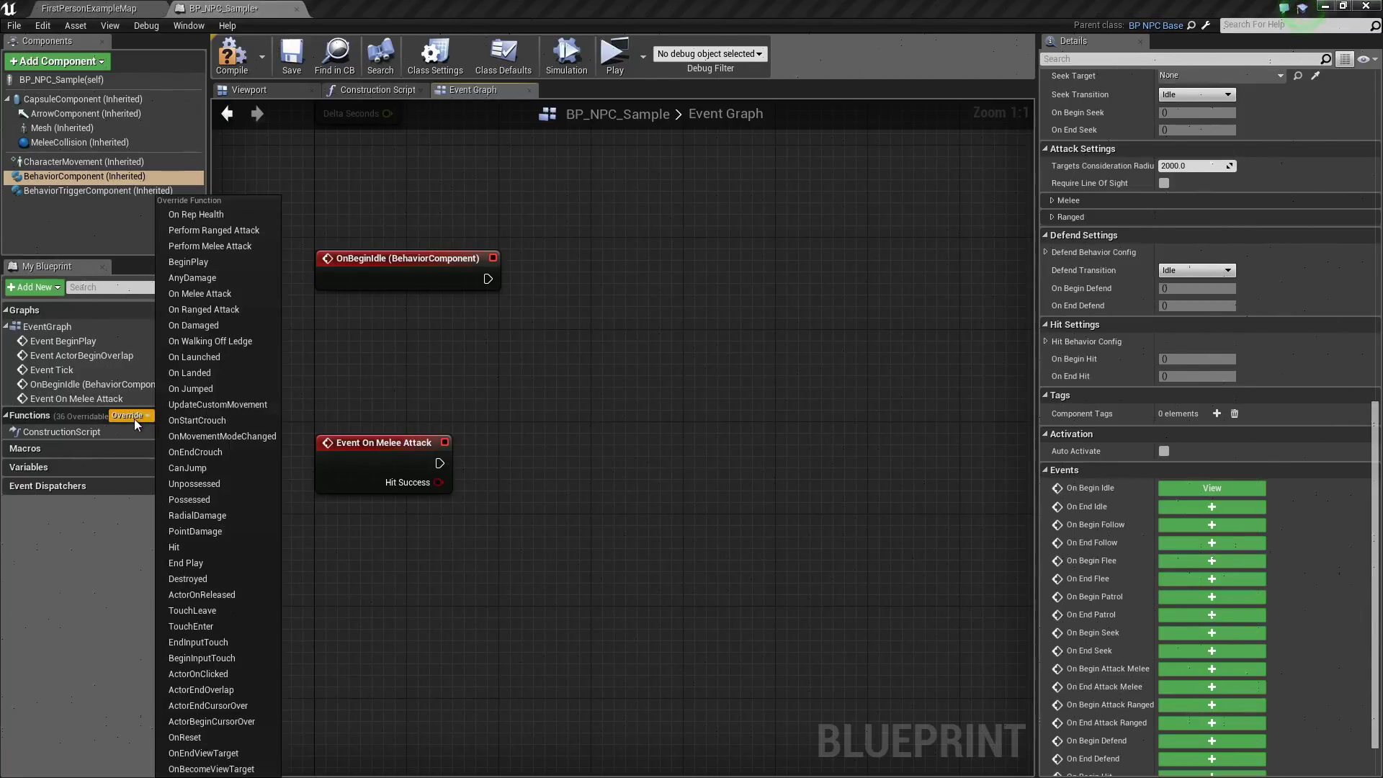
left_click(425, 374)
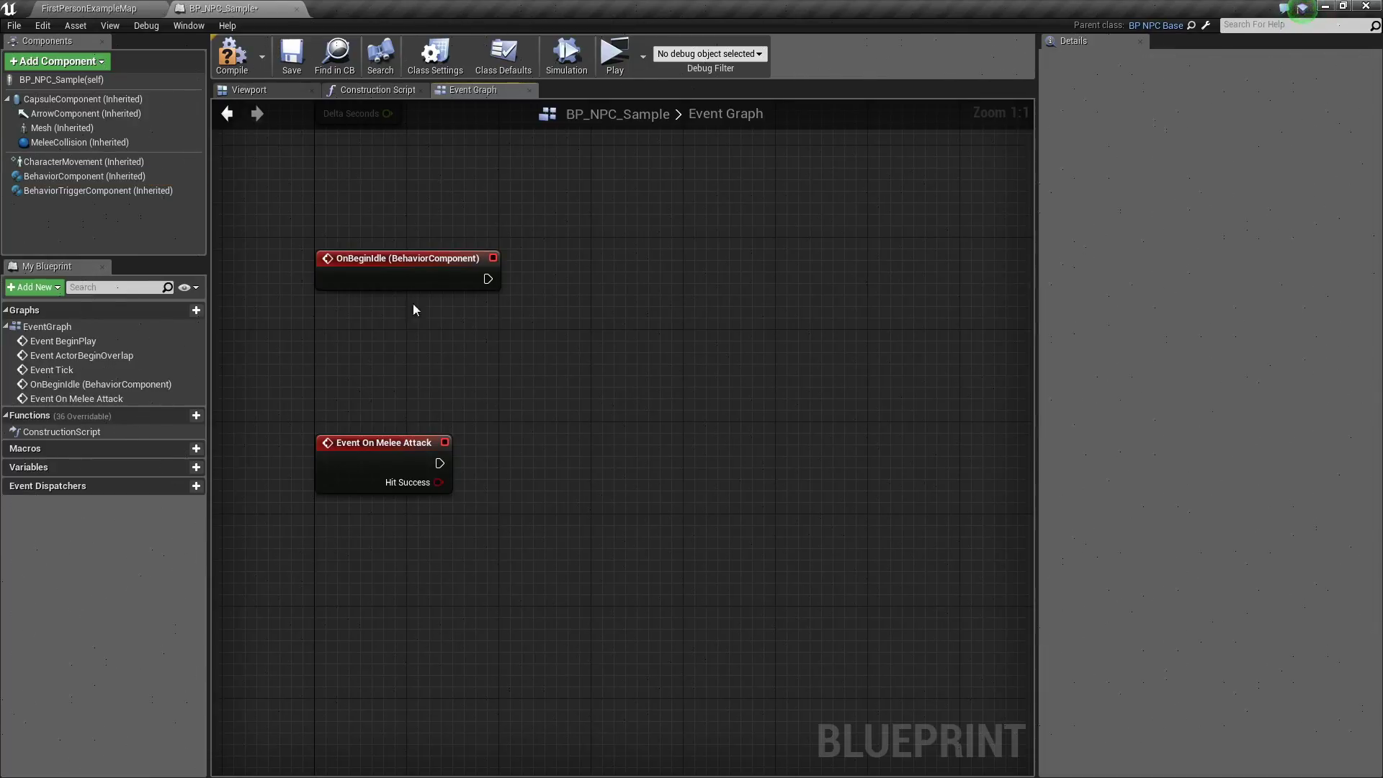
left_click(252, 90)
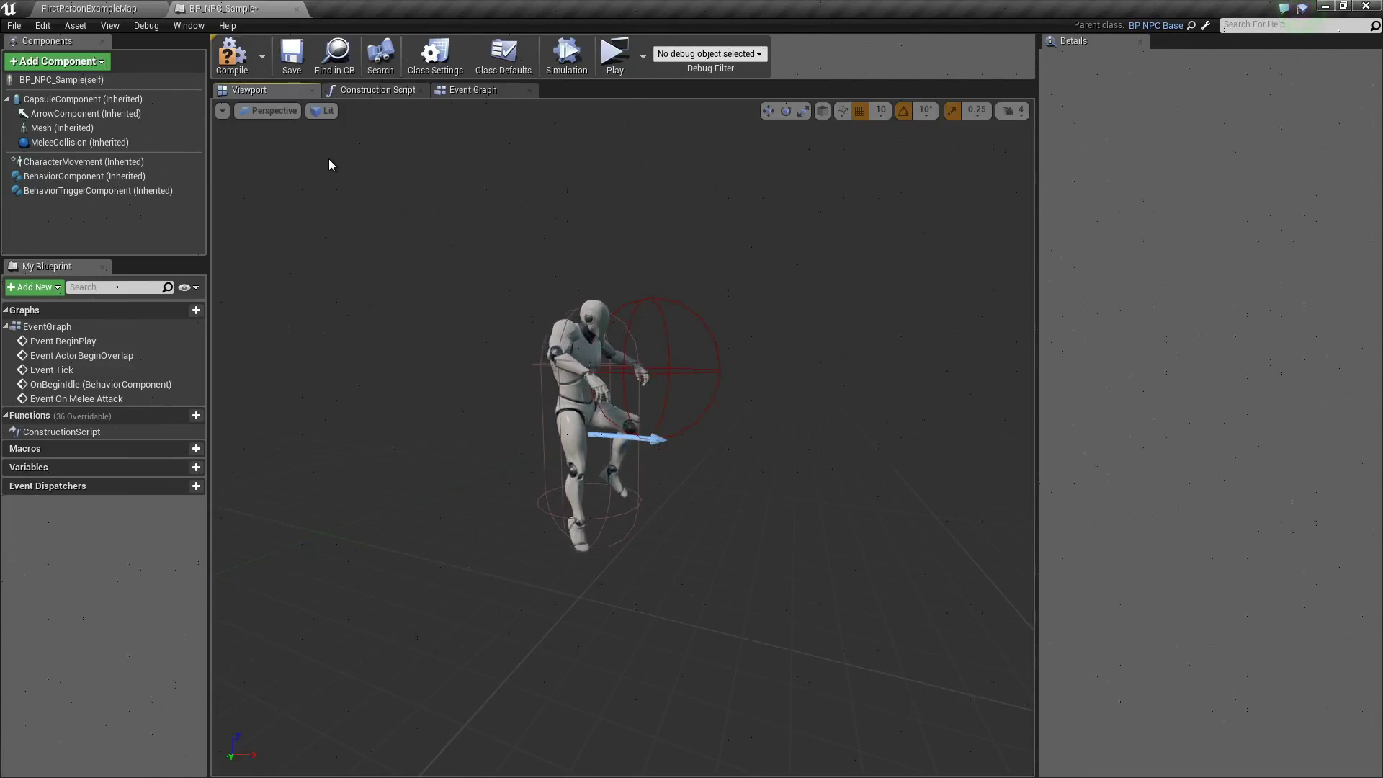
Step: Select BehaviorComponent (Inherited) to review its settings, with On Begin Idle already bound
left_click(102, 177)
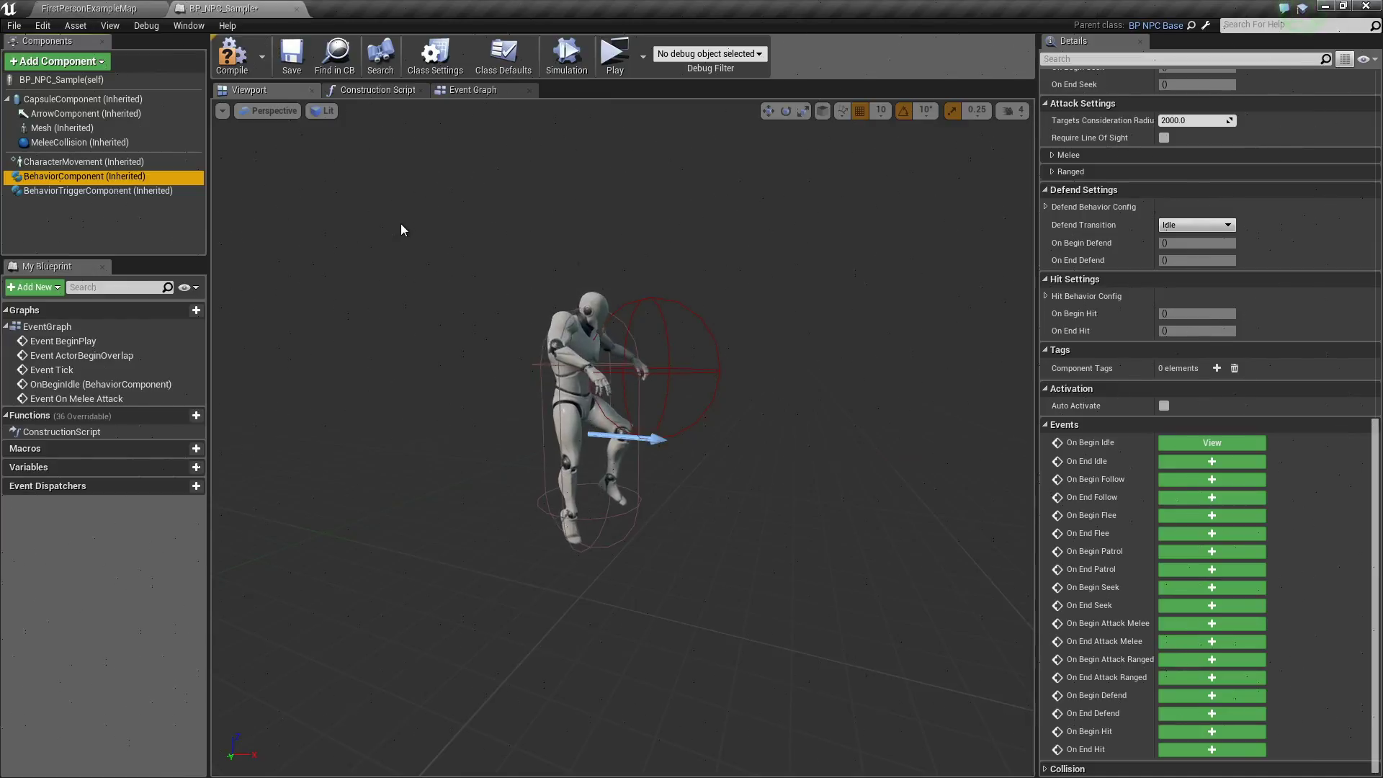
Step: Confirm the Mesh's Skeletal Mesh stays SK_Mannequin, then reselect BehaviorComponent (Inherited)
left_click(102, 133)
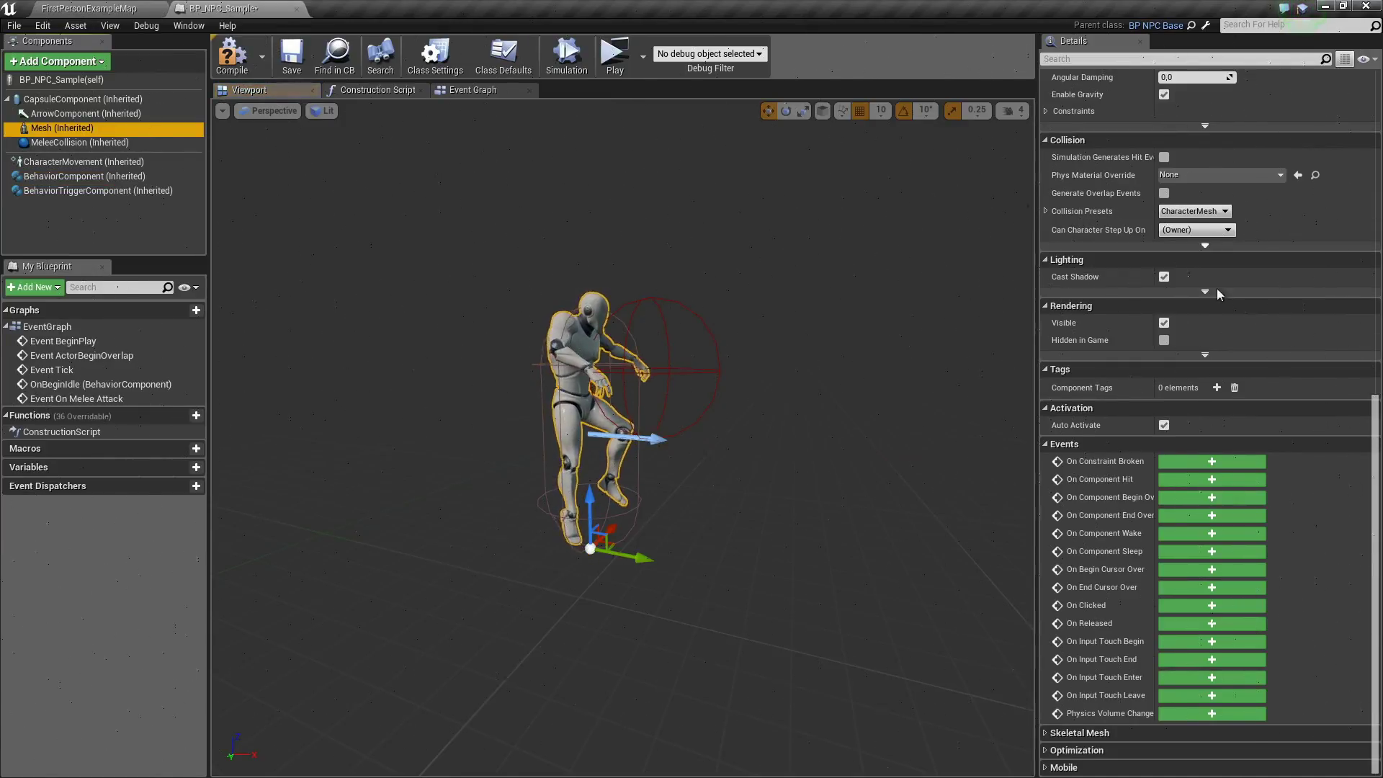
scroll(1216, 288, "up", 5)
scroll(1279, 354, "up", 7)
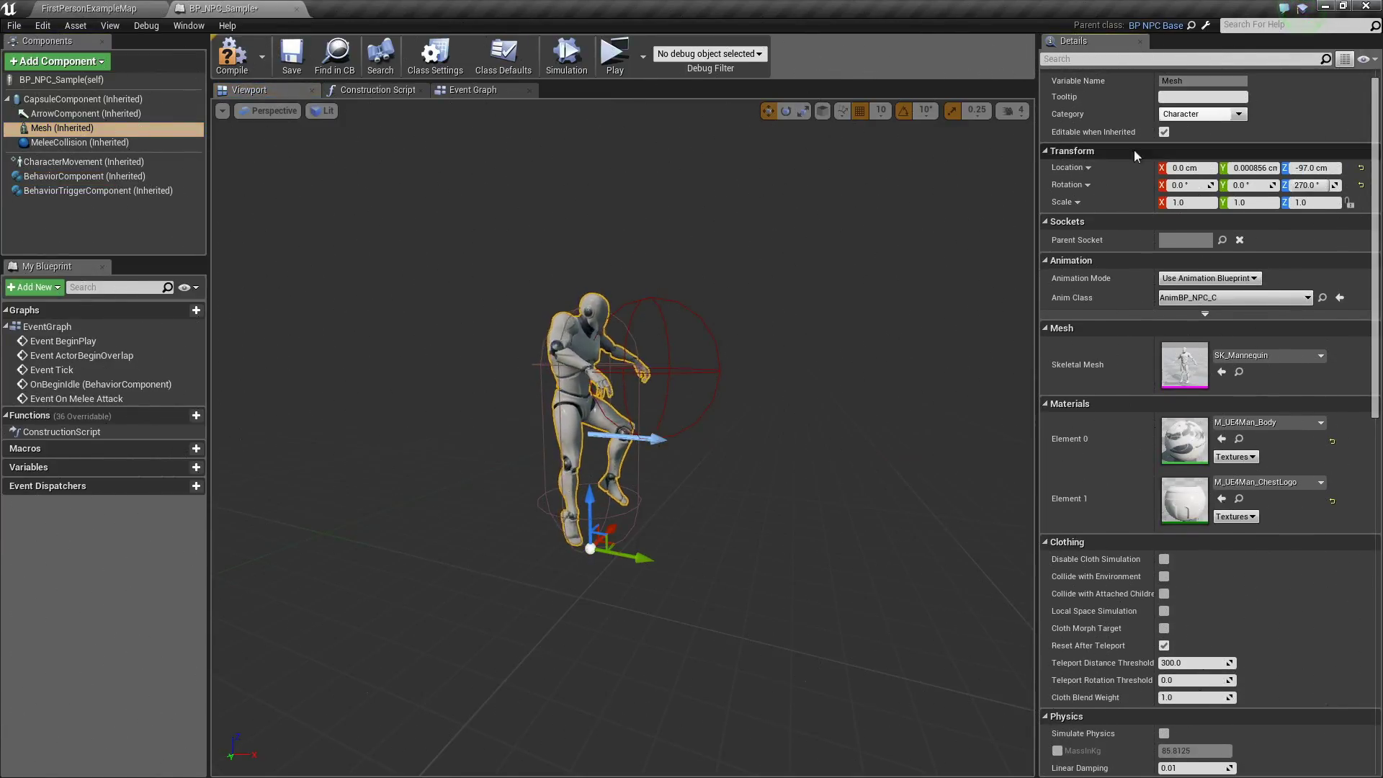
left_click(1292, 358)
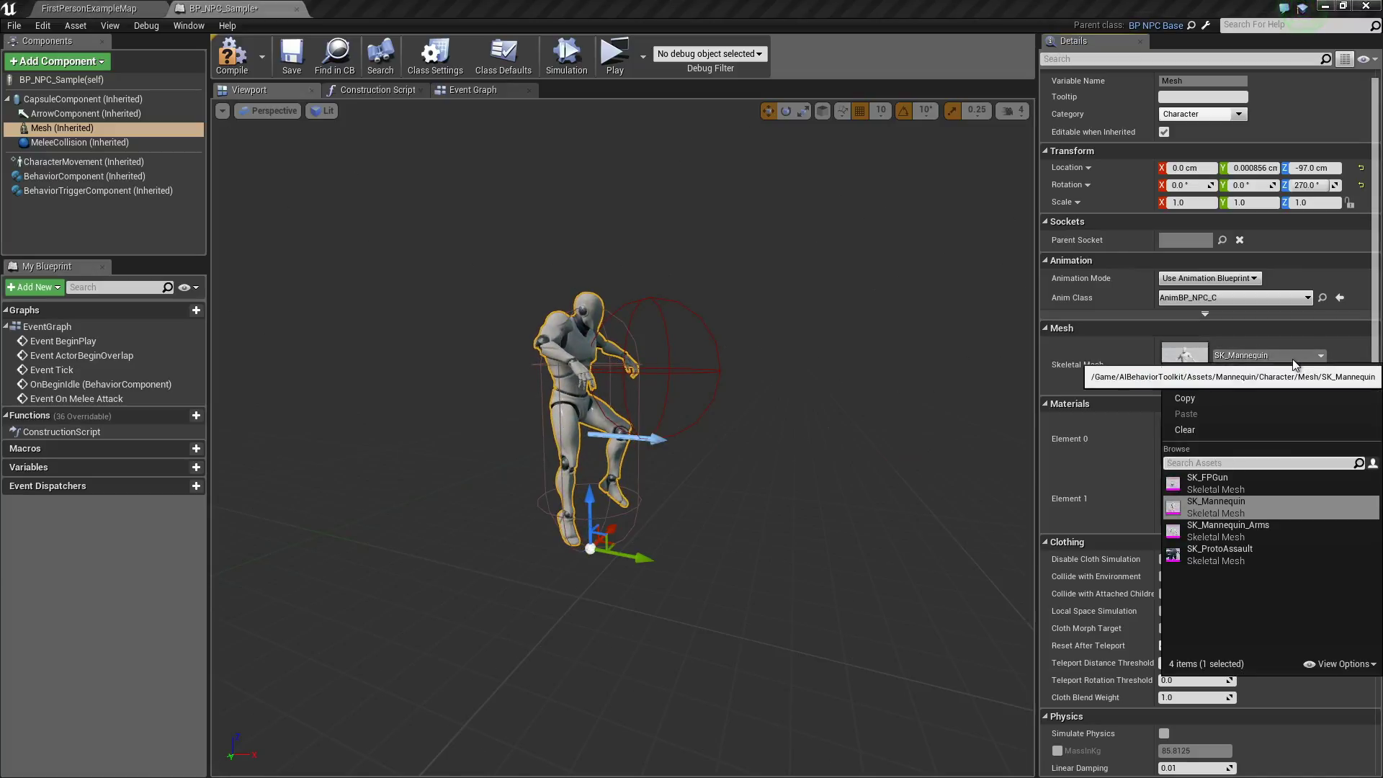
left_click(1294, 360)
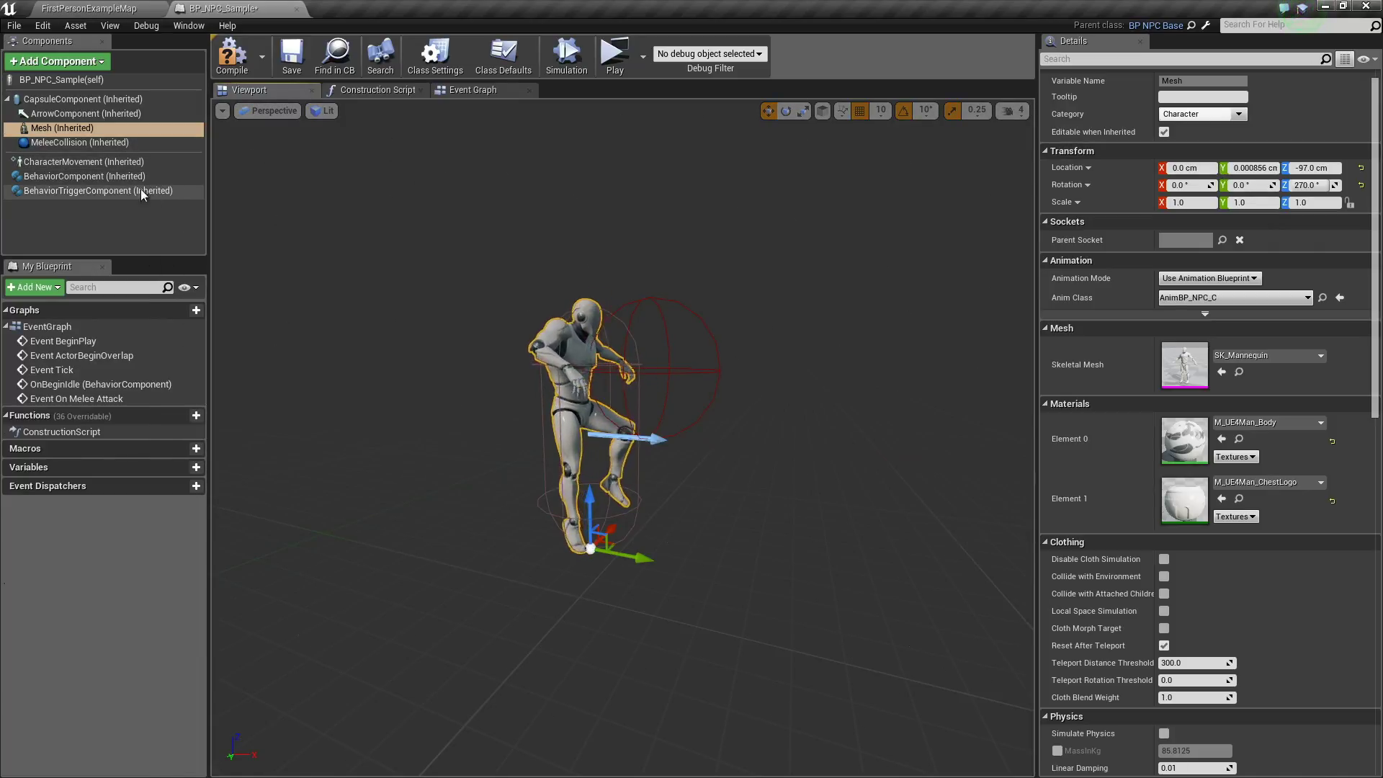
left_click(128, 180)
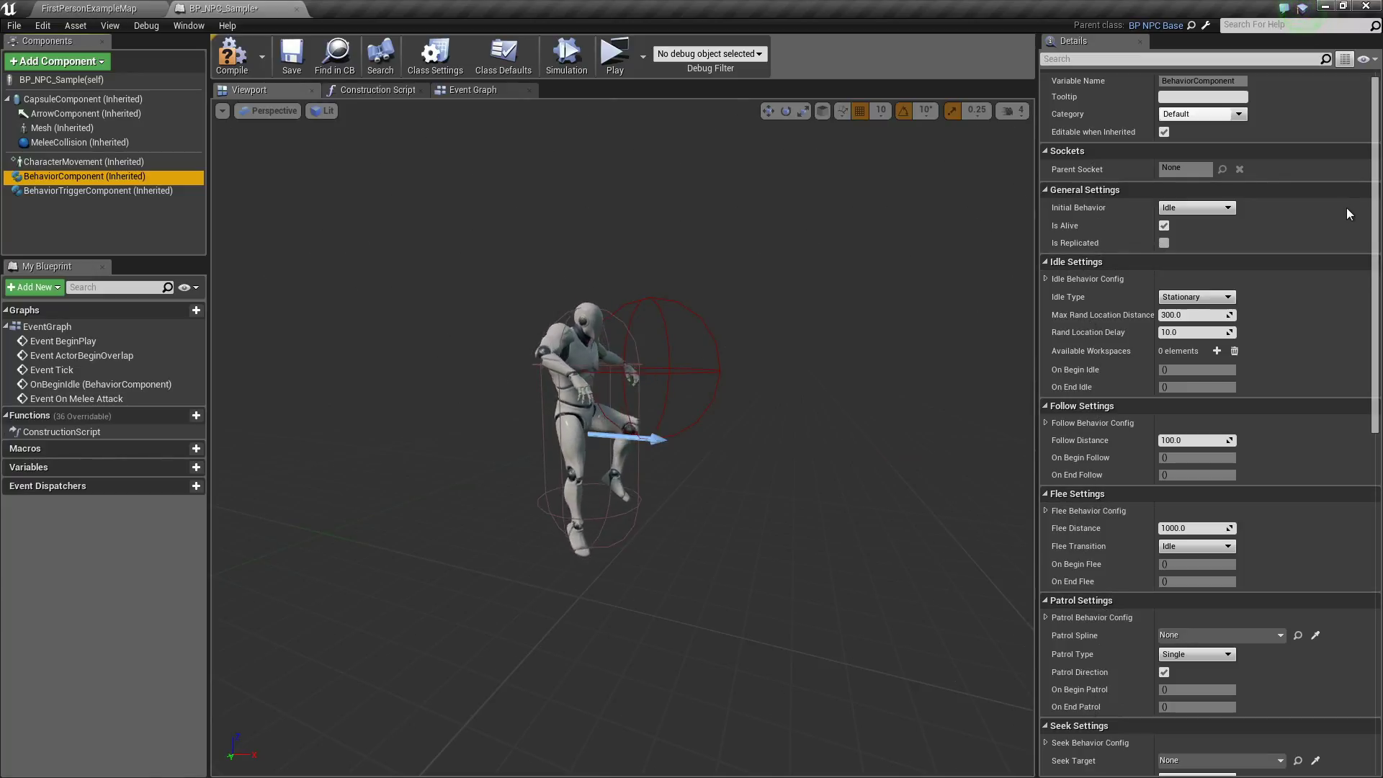
Step: Scroll the BehaviorComponent Details down to its Events, showing only On Begin Idle bound
left_click_drag(1376, 202, 1379, 497)
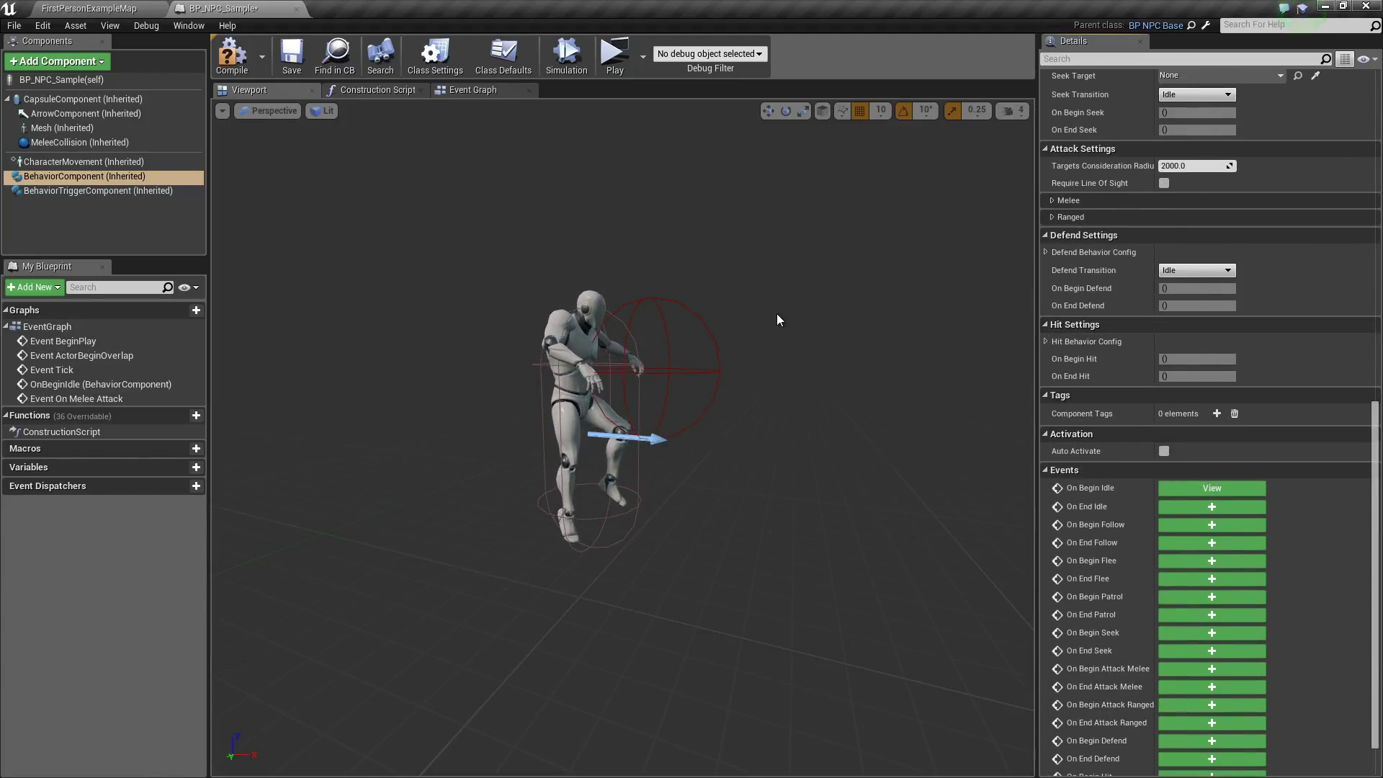